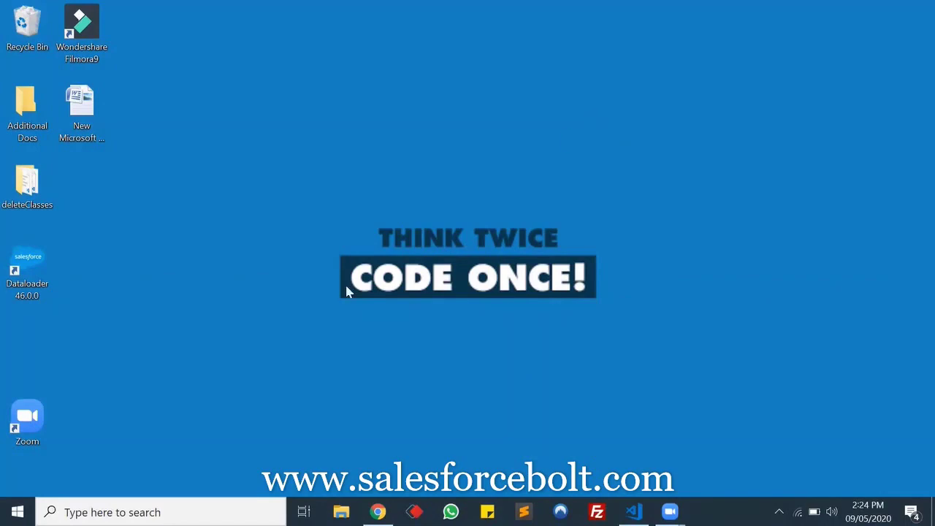
Switch to Chrome and review the Web-to-Lead form's selected fields, return URL and reCAPTCHA settings.
left_click(377, 511)
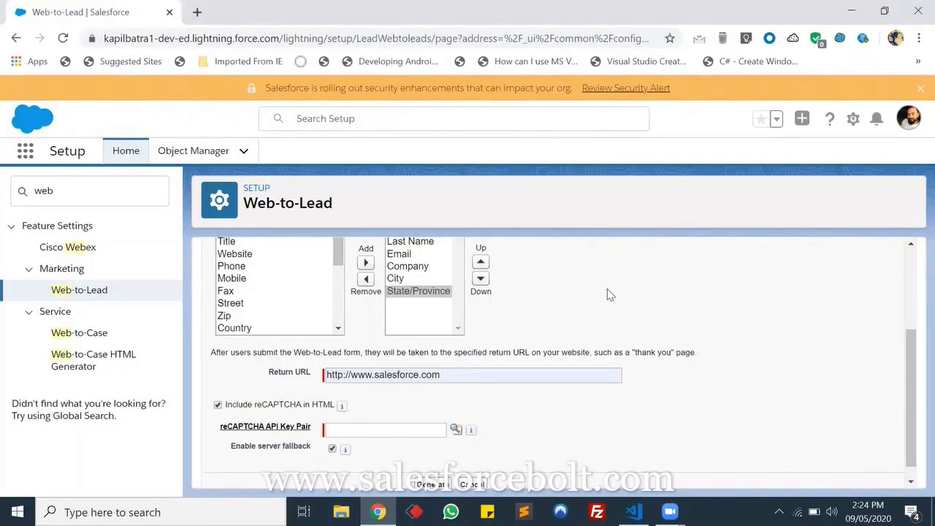
scroll(607, 291, "up", 3)
scroll(701, 305, "down", 1)
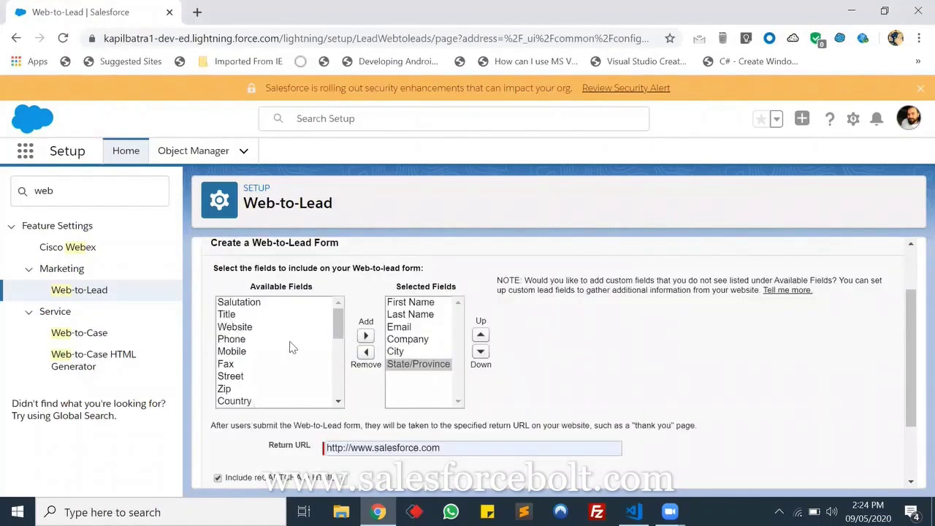
scroll(300, 369, "down", 1)
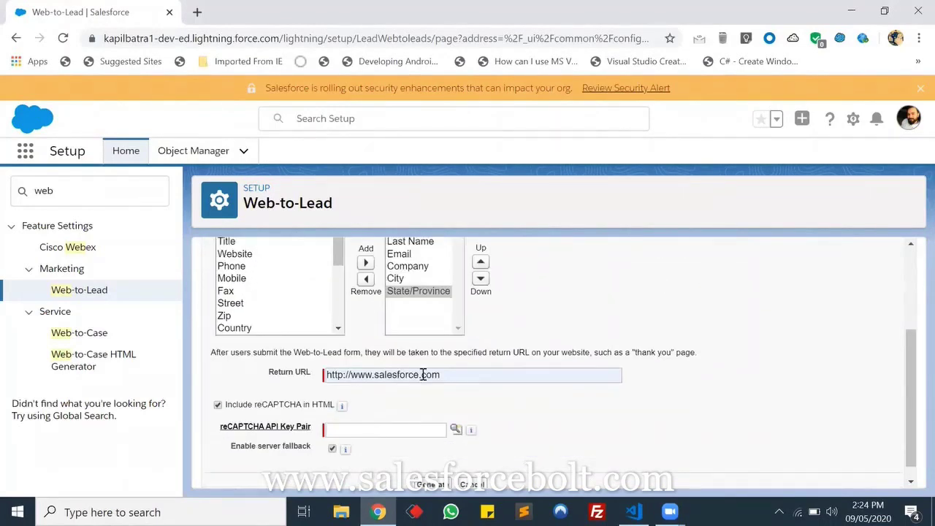
scroll(686, 356, "up", 1)
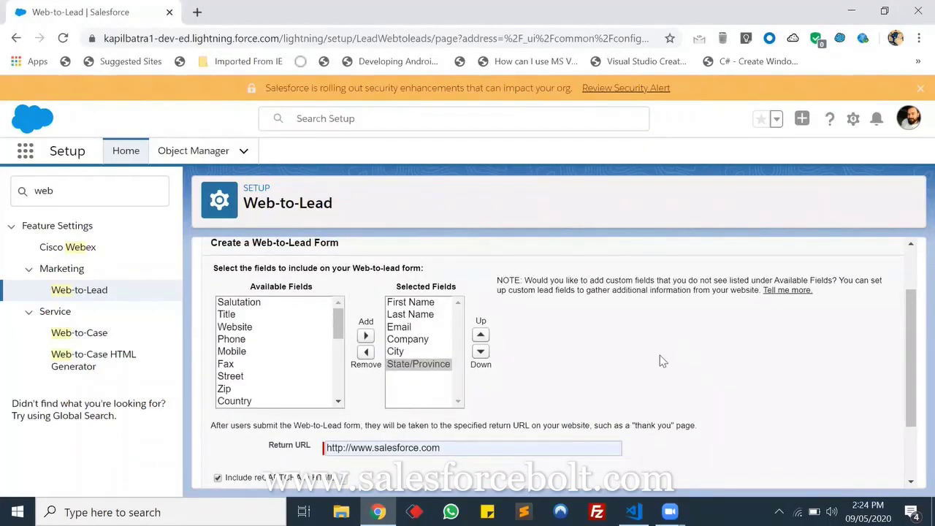
scroll(659, 359, "down", 1)
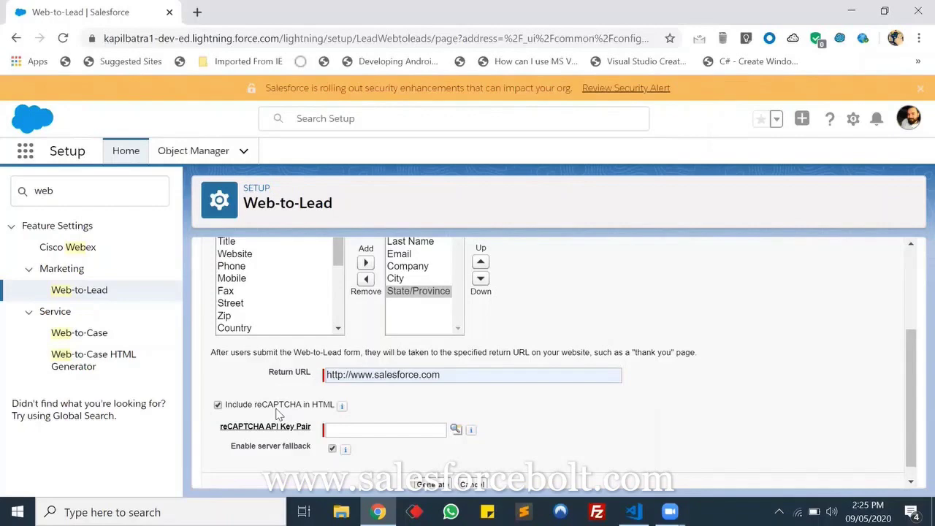
scroll(394, 380, "up", 1)
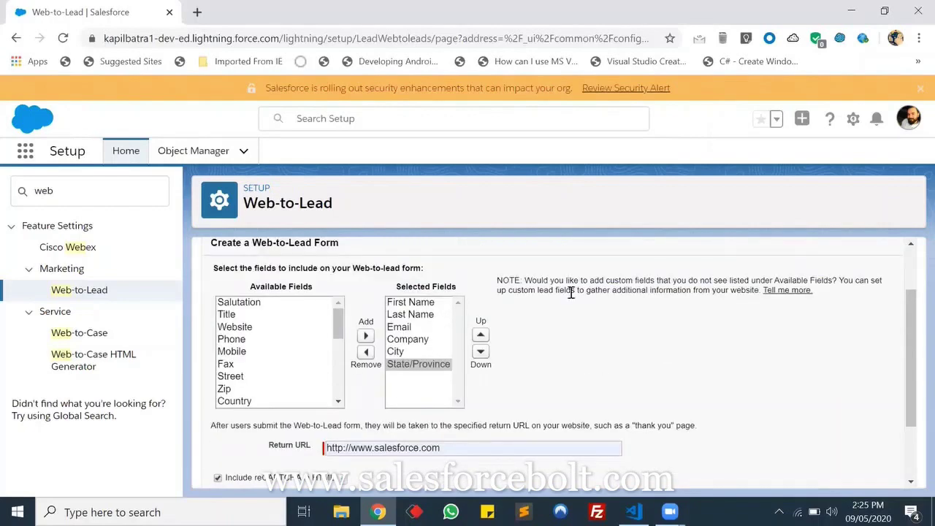
scroll(411, 356, "down", 2)
scroll(368, 321, "up", 3)
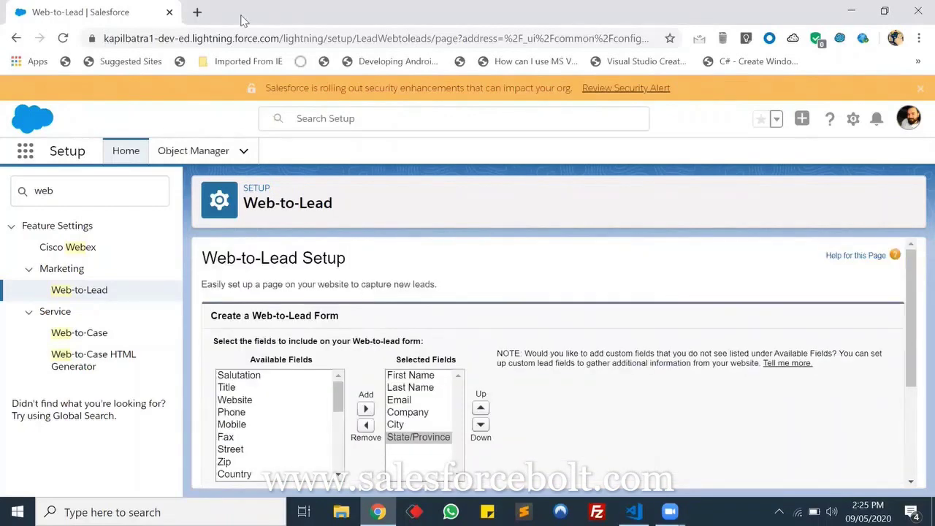
Search Google for "google captcha" in a new browser tab and open the reCAPTCHA admin console.
left_click(198, 11)
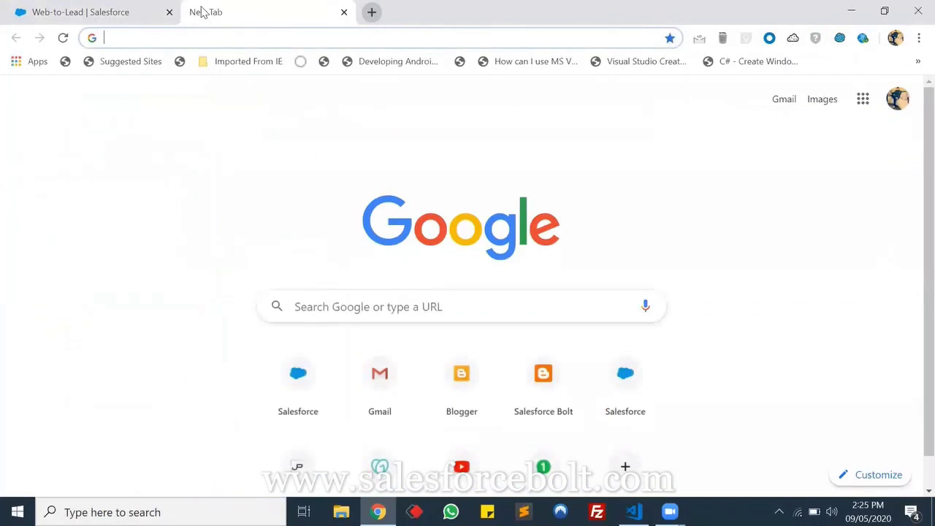
type("google captcha")
key("Return")
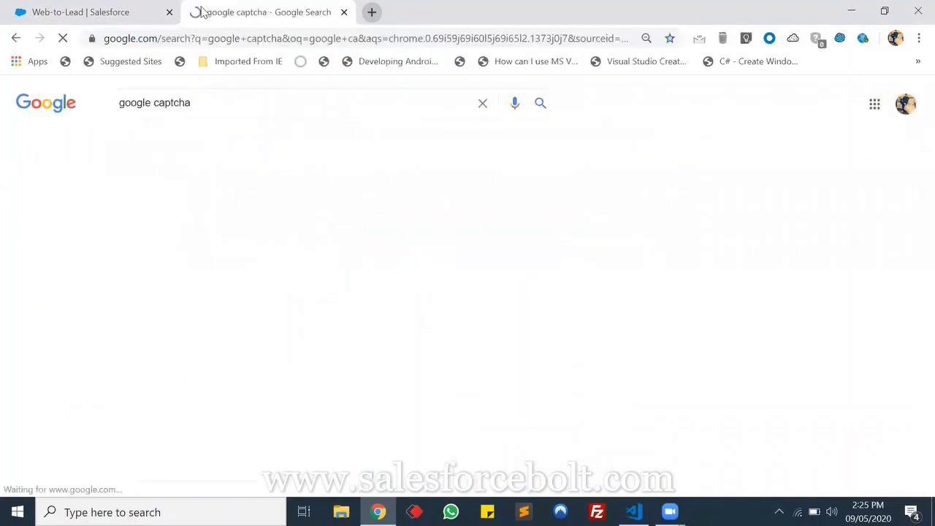
left_click(250, 261)
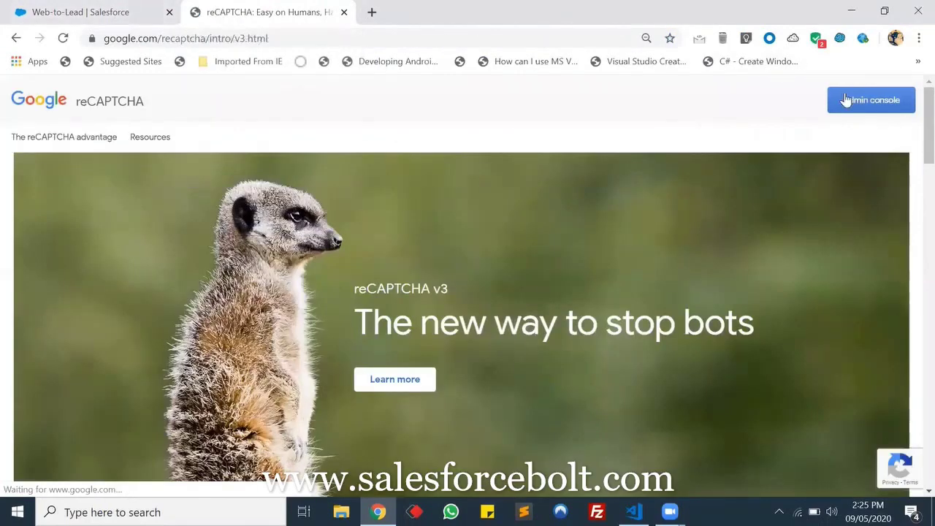
left_click(853, 106)
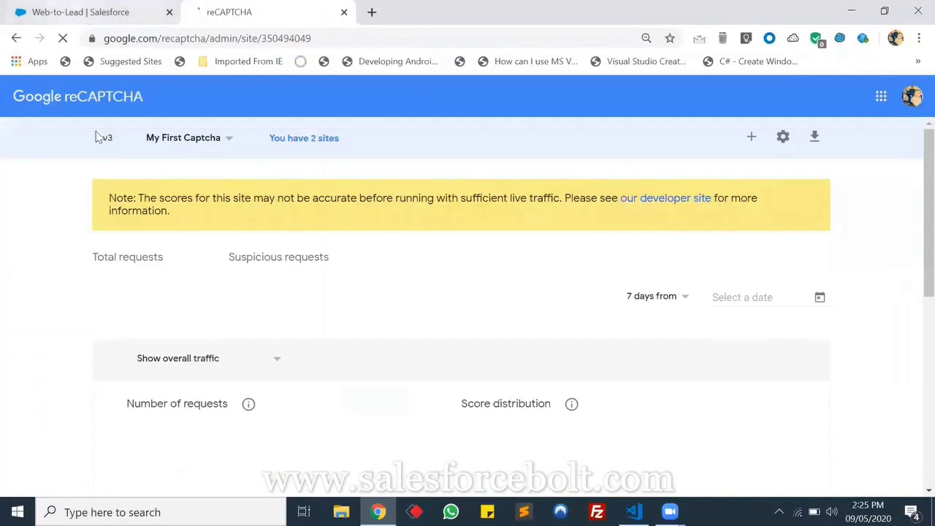
Search salesforcebolt.com for "captcha" in a separate tab and open the article on adding Captcha in Web-to-Lead.
left_click(371, 12)
type("sales")
key("Return")
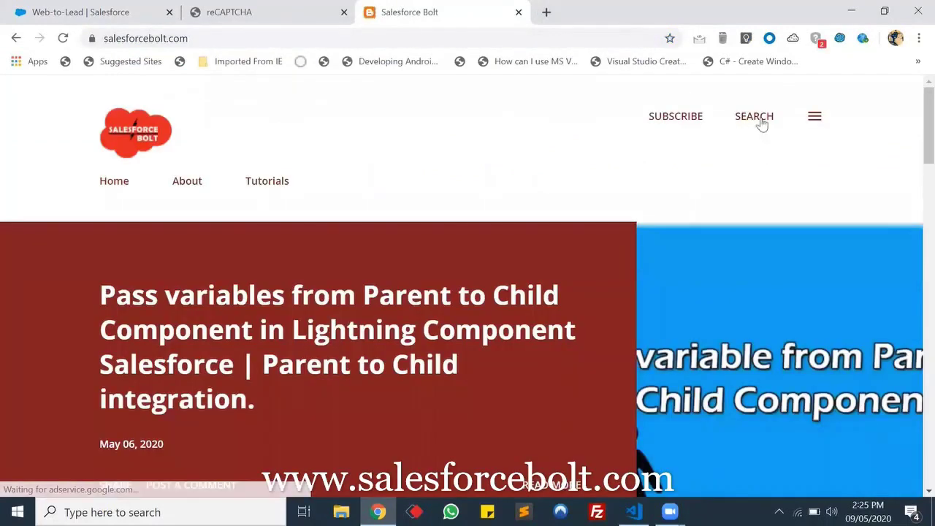
left_click(760, 122)
type("cap")
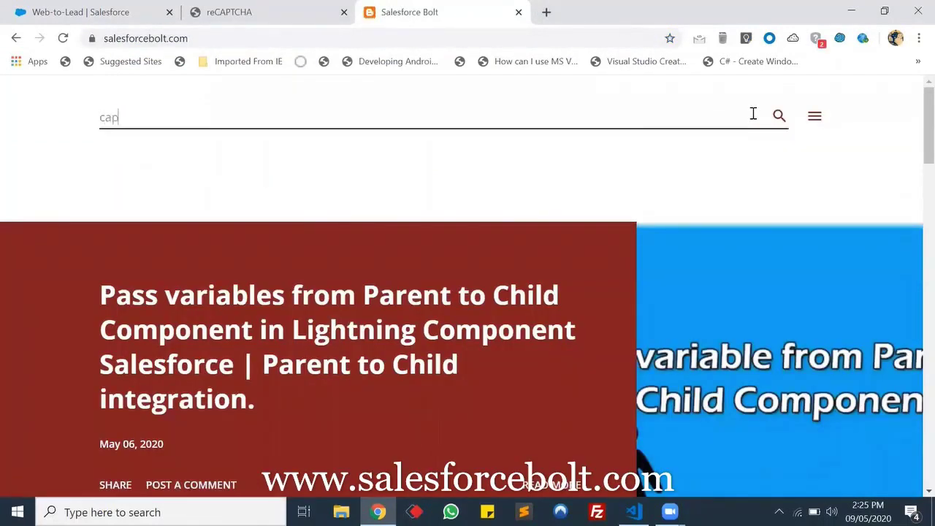
type("tcha")
key("Return")
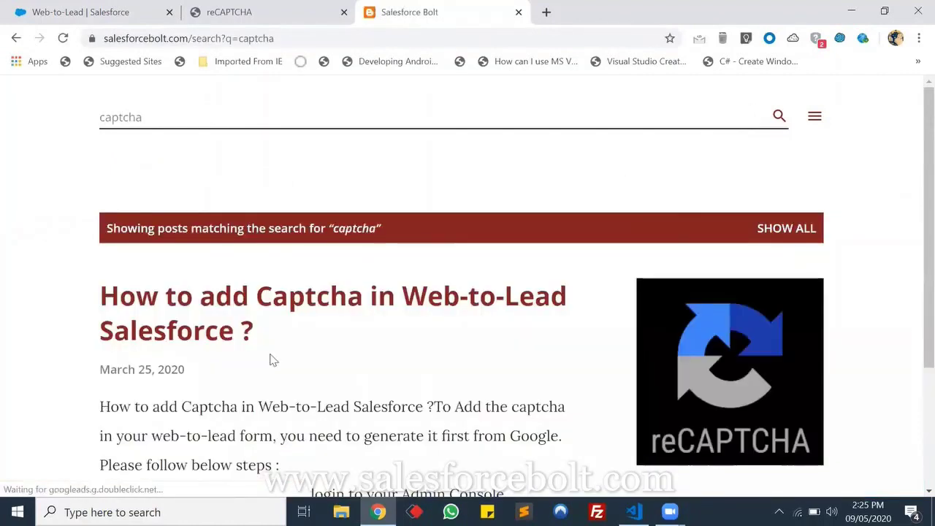
left_click(250, 301)
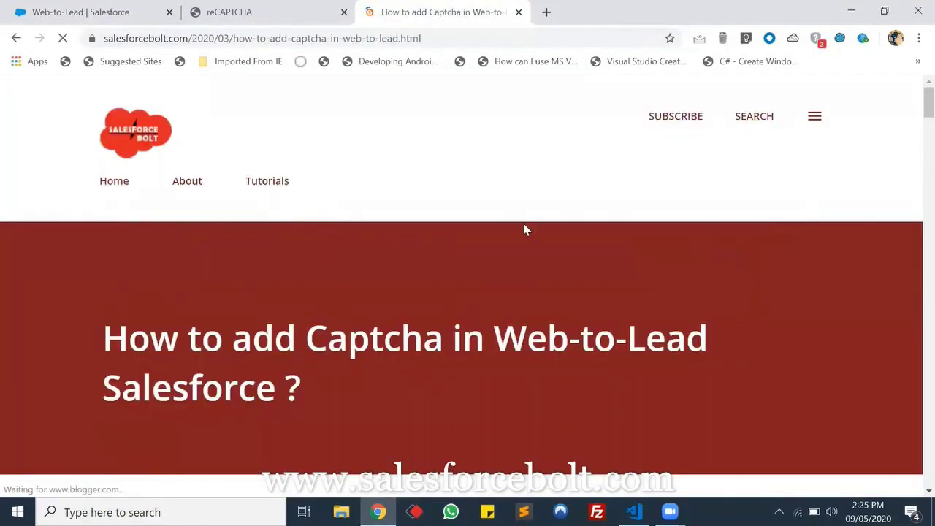
Skim the article's steps for adding Captcha to Web-to-Lead, return to the reCAPTCHA console and close the article.
scroll(523, 230, "down", 5)
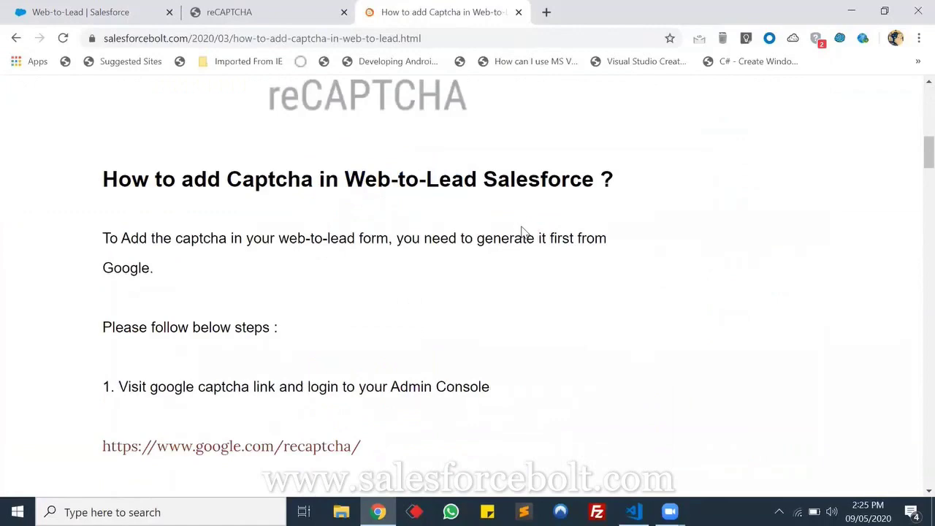
scroll(424, 299, "down", 10)
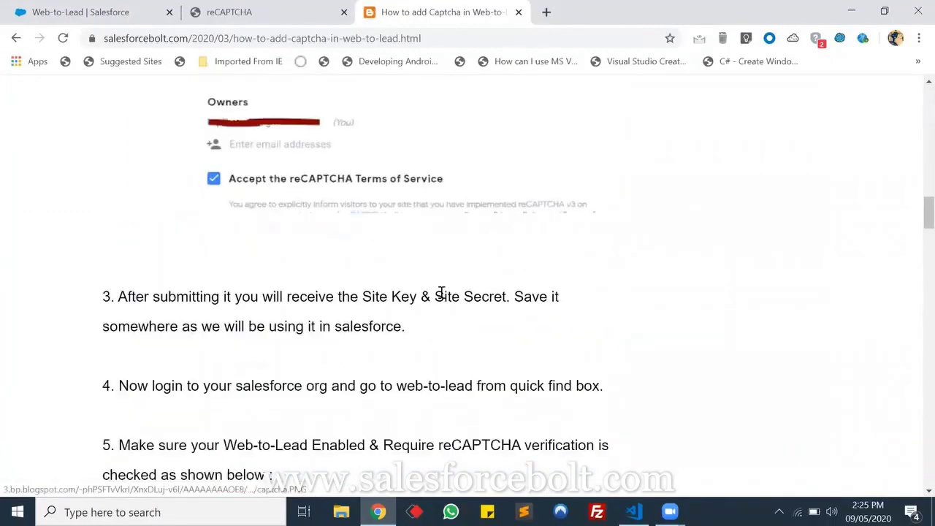
scroll(442, 293, "down", 5)
scroll(463, 282, "up", 20)
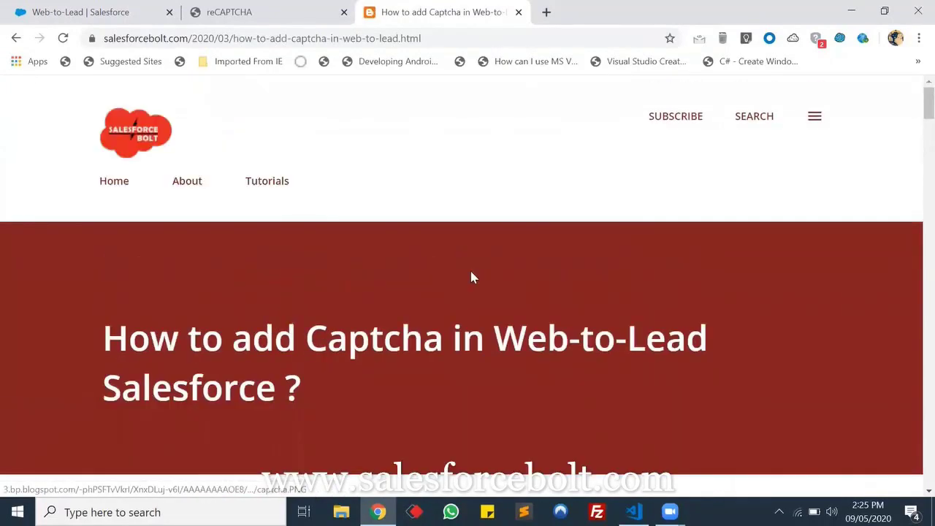
left_click(246, 11)
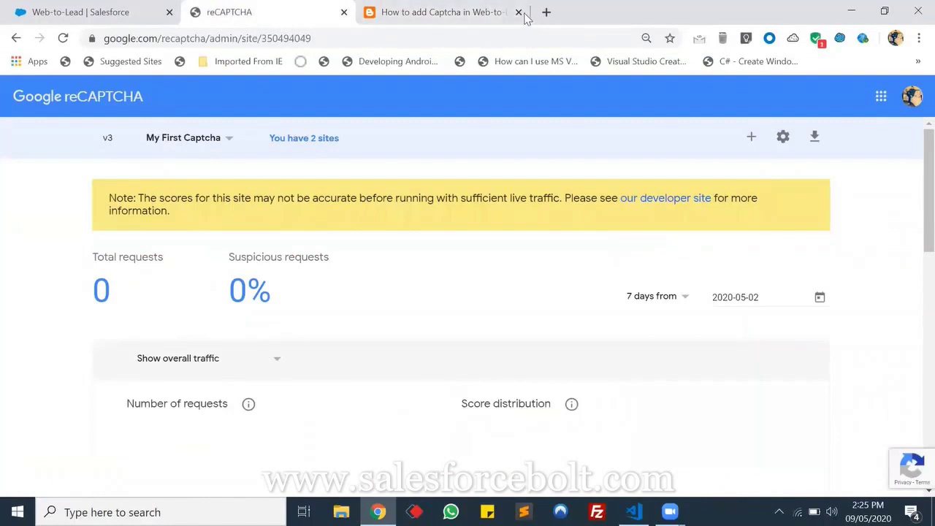
left_click(519, 12)
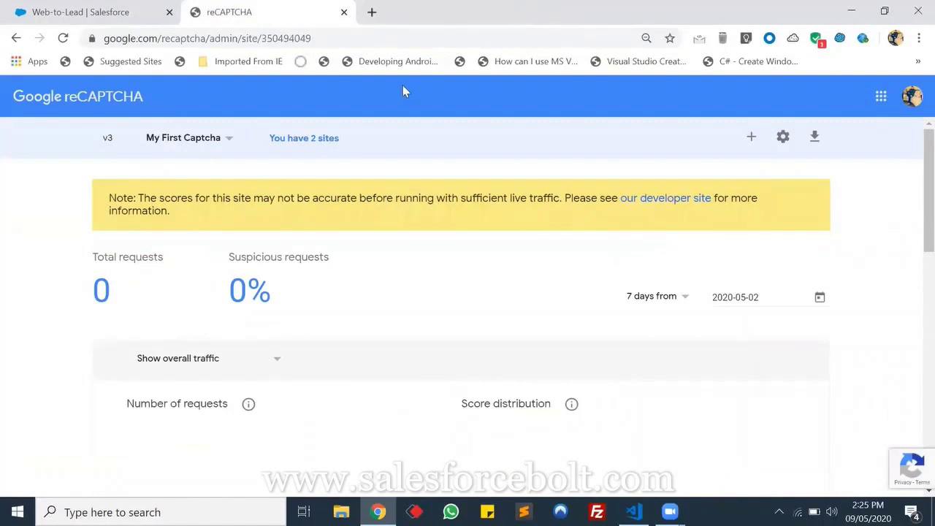
Start registering a new reCAPTCHA site labelled "New Captcha" with type reCAPTCHA v2, "I'm not a robot" Checkbox.
left_click(750, 139)
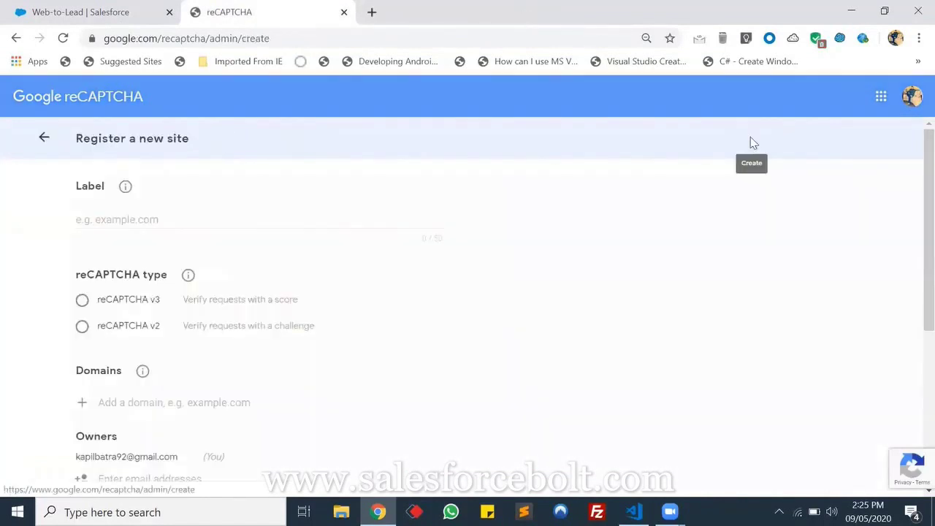
left_click(193, 219)
type("N")
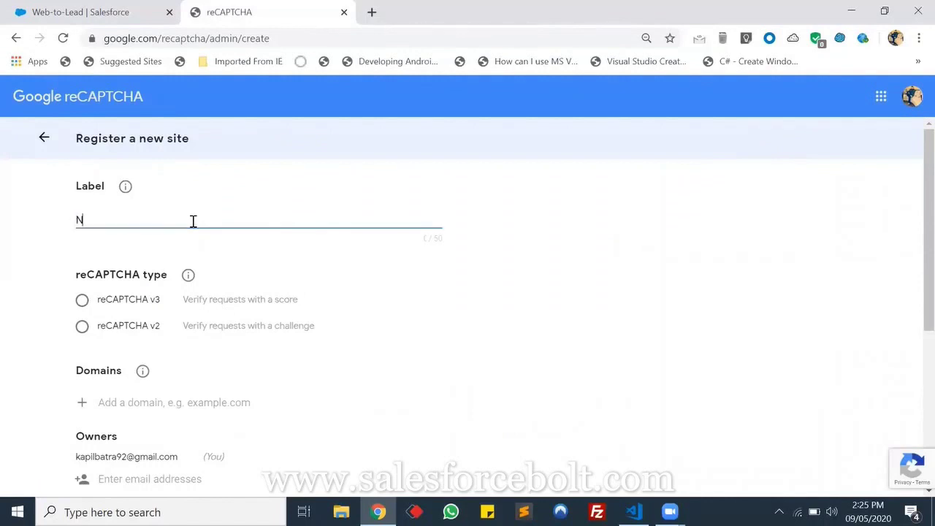
type("ew Captcha")
scroll(193, 221, "down", 1)
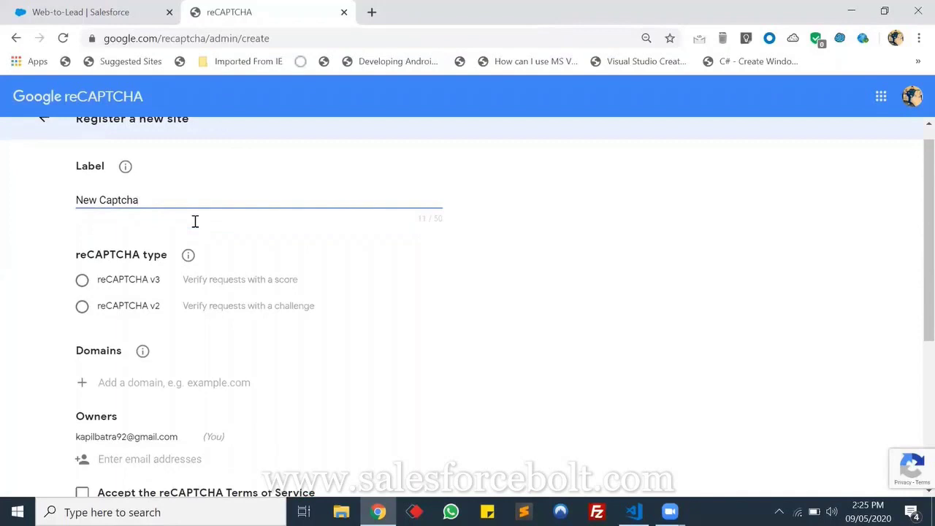
left_click(82, 254)
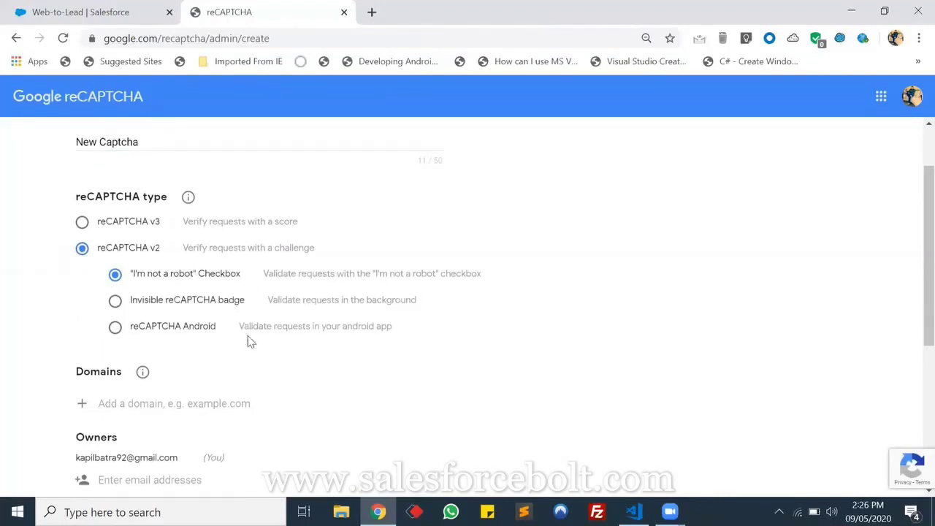
scroll(248, 336, "down", 1)
left_click(164, 336)
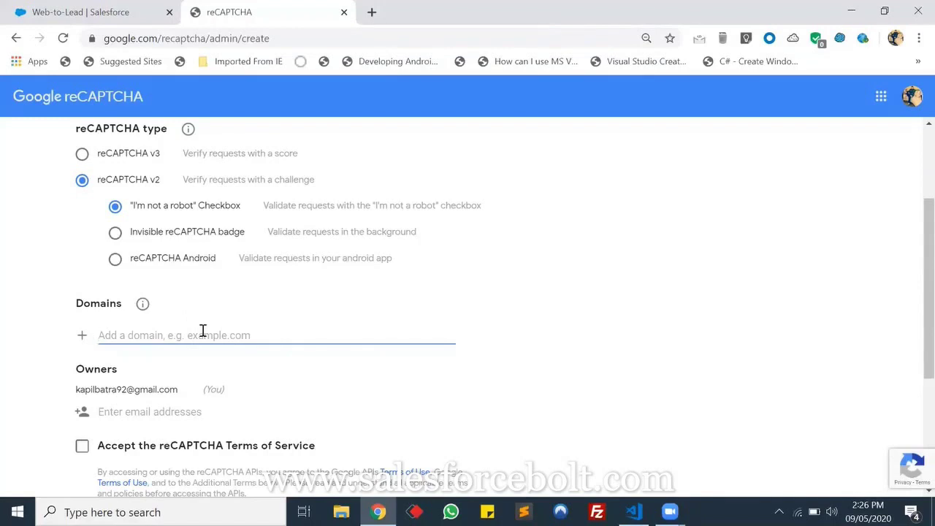
type("test")
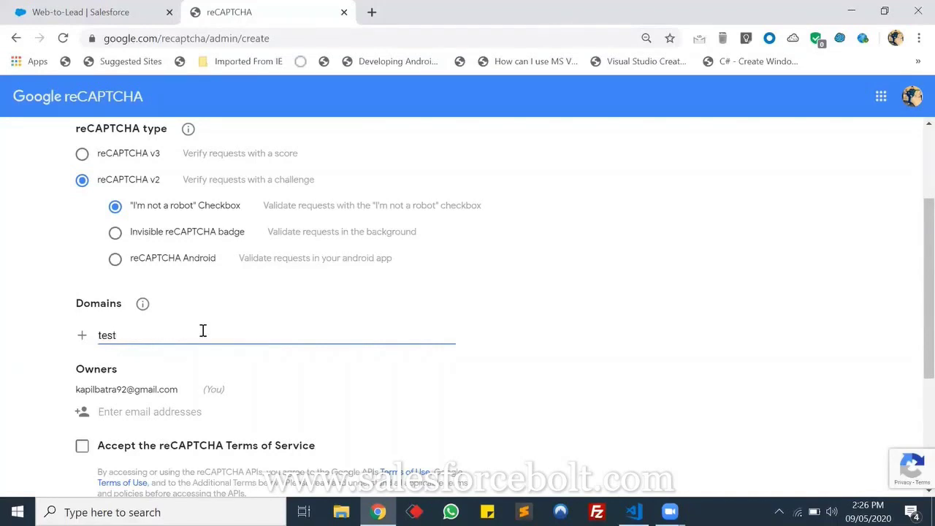
type(".comwww.")
key("Tab")
Accept the reCAPTCHA Terms of Service and submit the site registration.
scroll(203, 331, "down", 2)
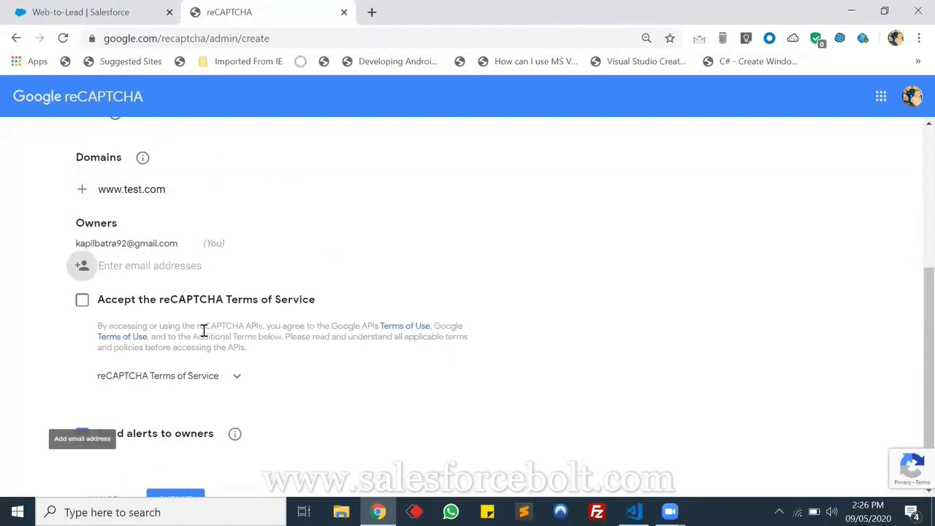
left_click(83, 302)
scroll(292, 350, "down", 1)
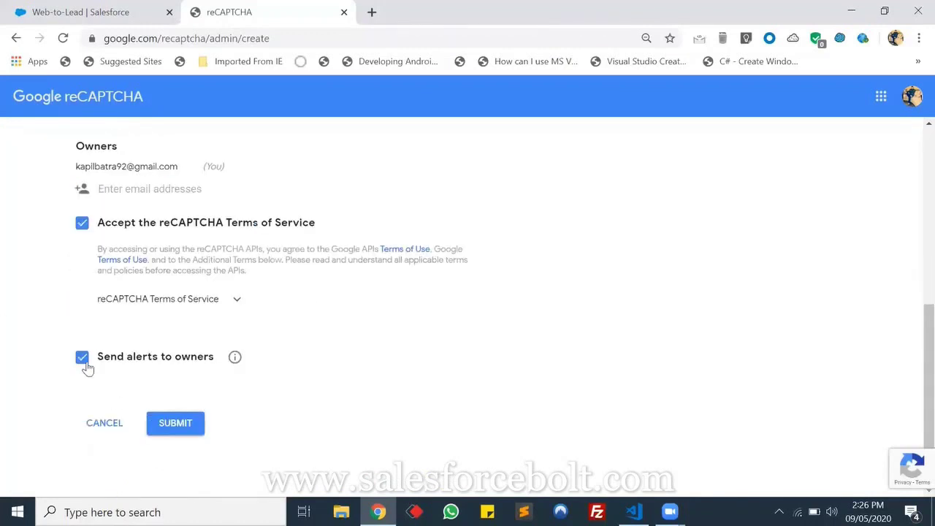
left_click(182, 423)
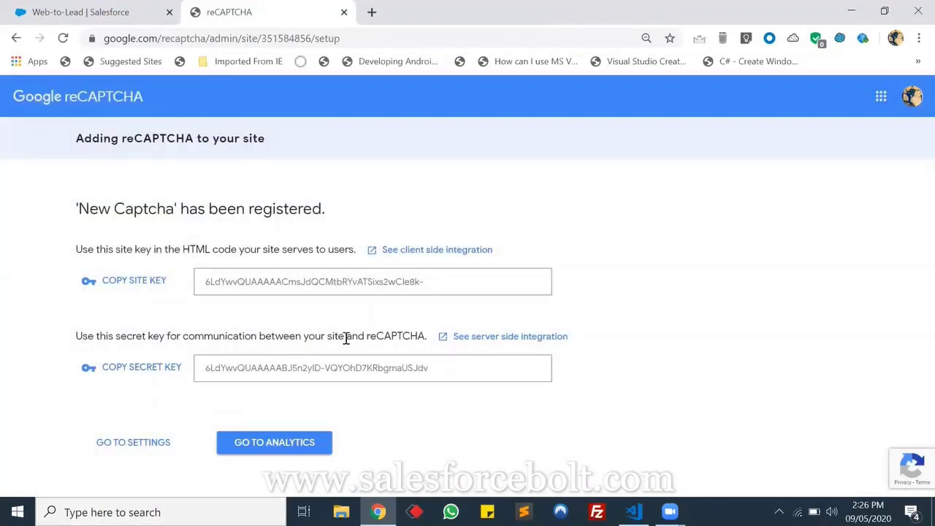
Return to the Web-to-Lead setup, open the reCAPTCHA API Key Pair lookup and move its window clear of the field.
left_click(101, 9)
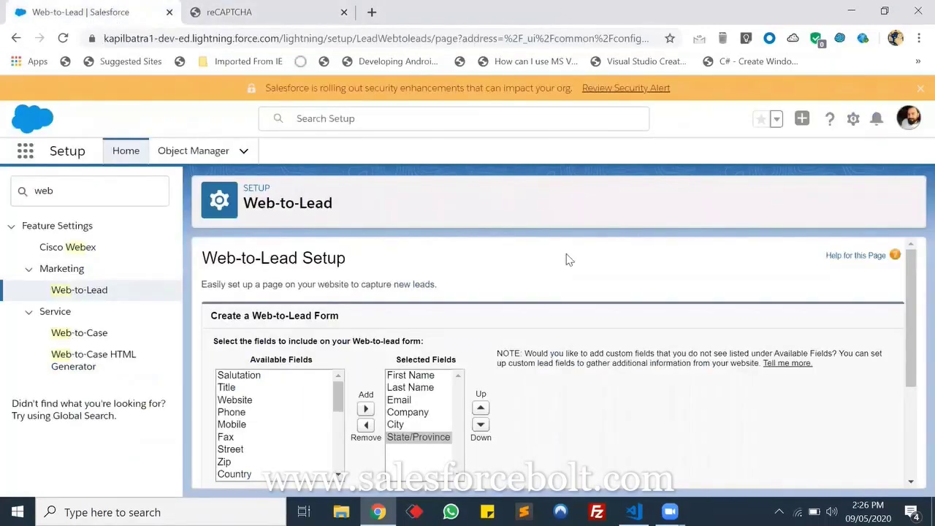
scroll(566, 254, "down", 2)
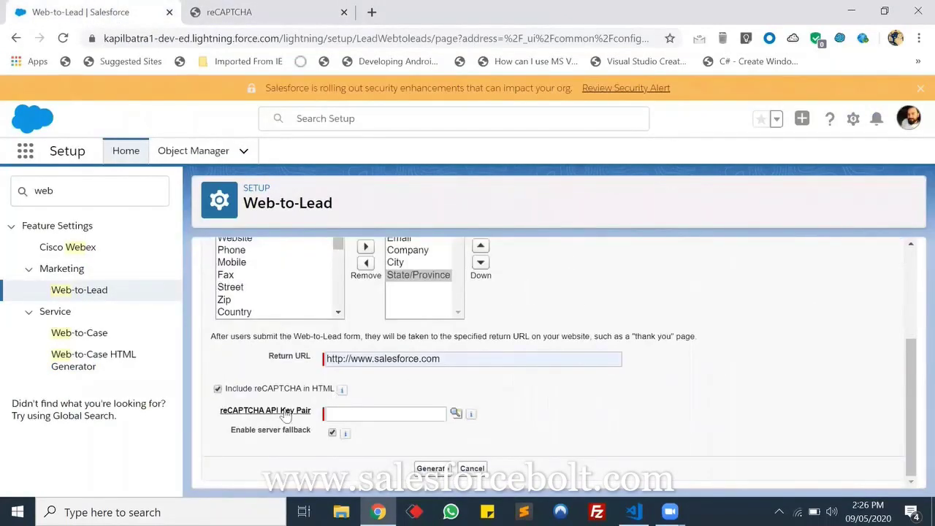
left_click(387, 413)
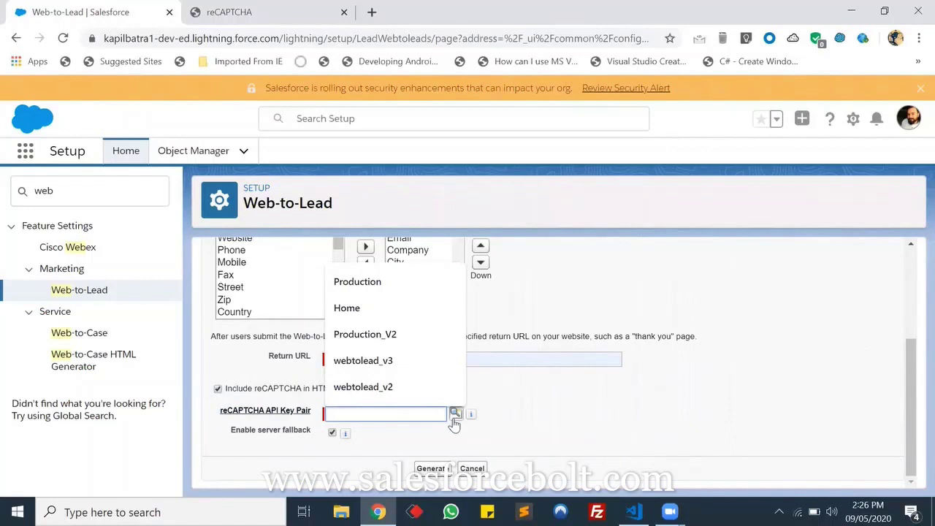
left_click(455, 413)
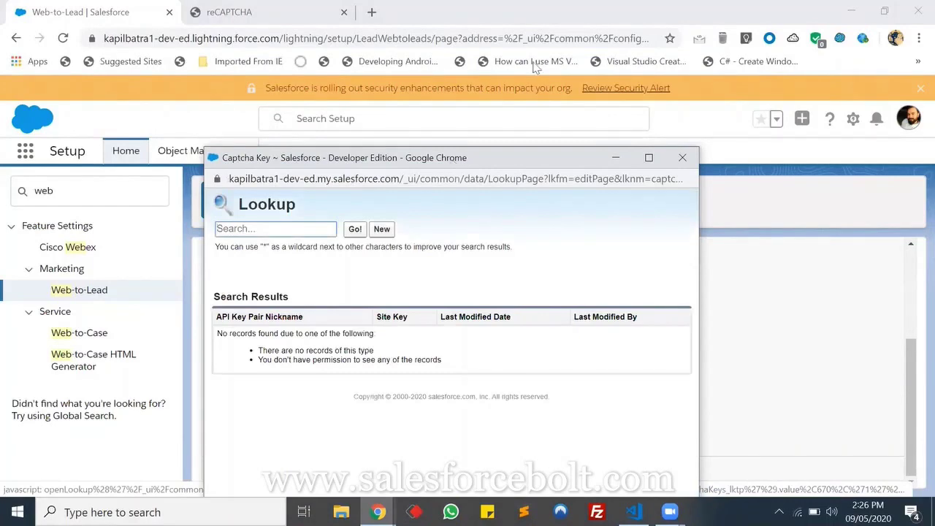
left_click_drag(450, 158, 532, 62)
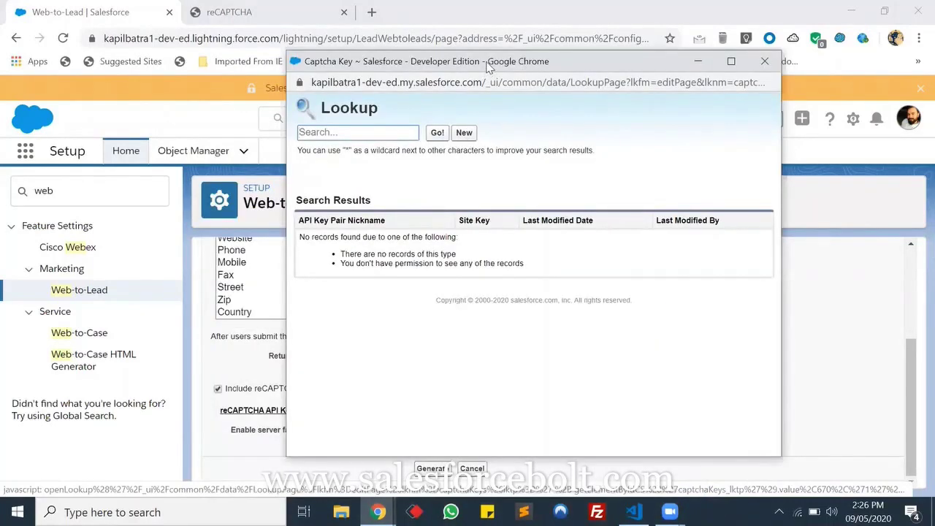
left_click_drag(488, 66, 2, 2)
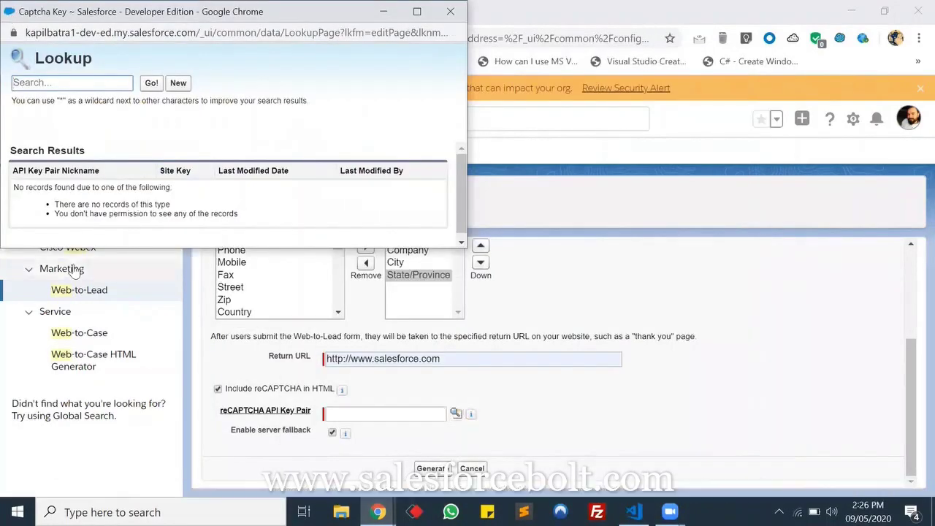
double_click(180, 248)
left_click(633, 17)
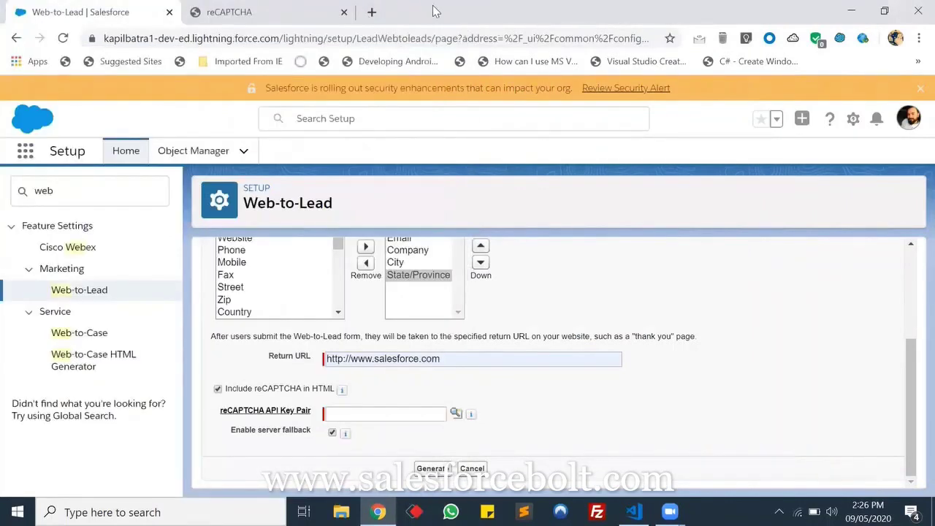
key("super+Right")
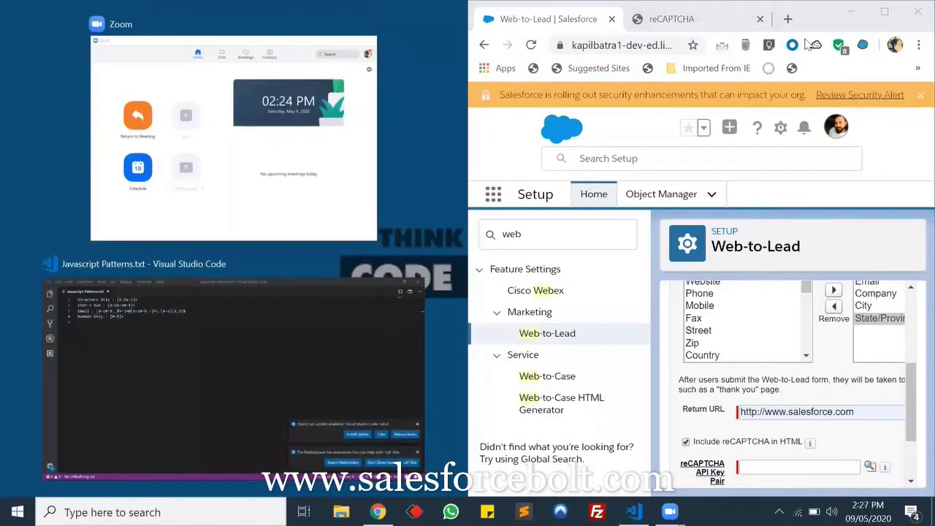
left_click(837, 24)
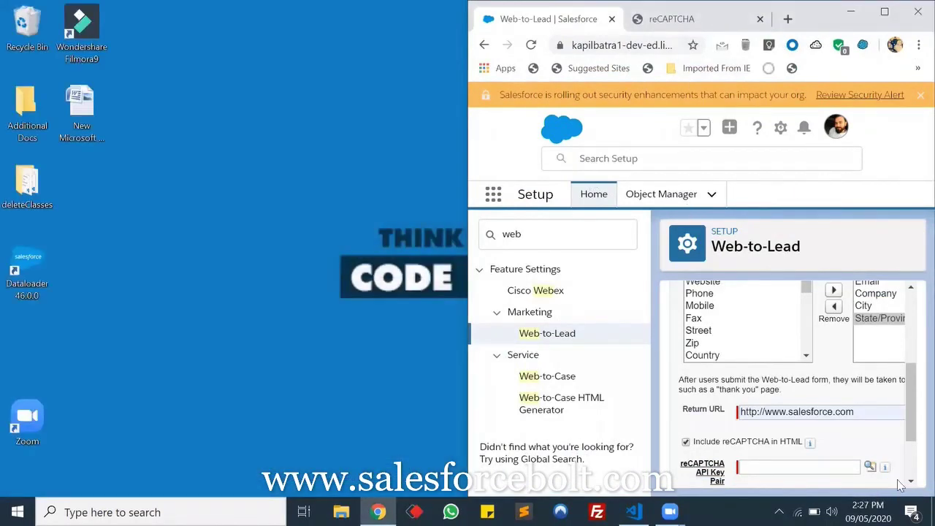
left_click(869, 466)
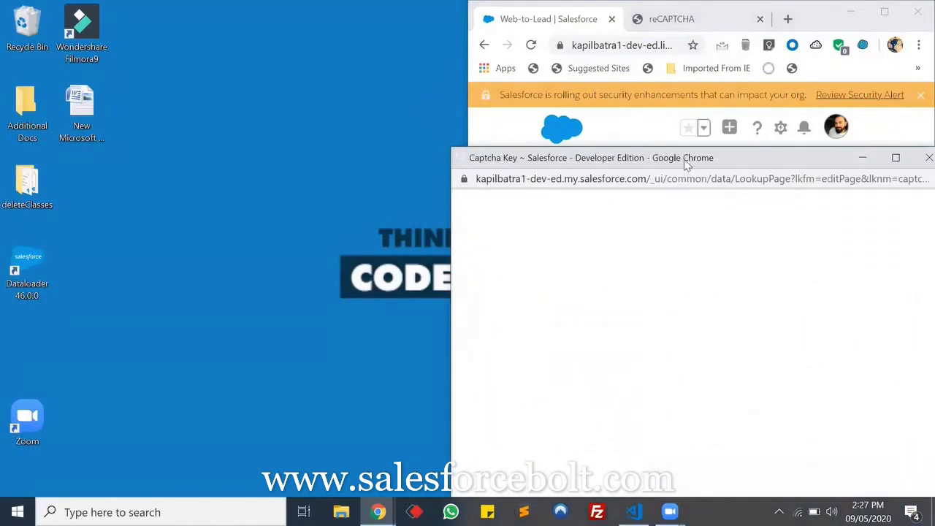
left_click_drag(687, 157, 1, 146)
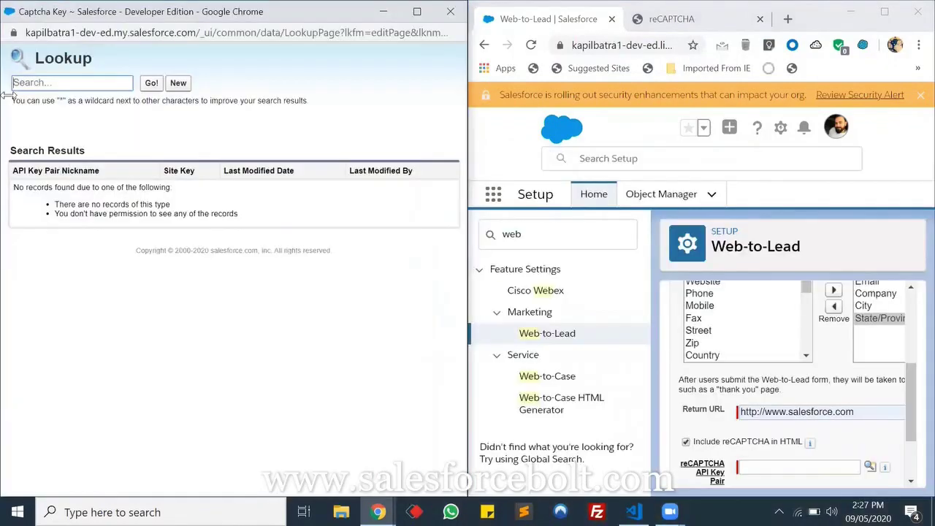
left_click(179, 83)
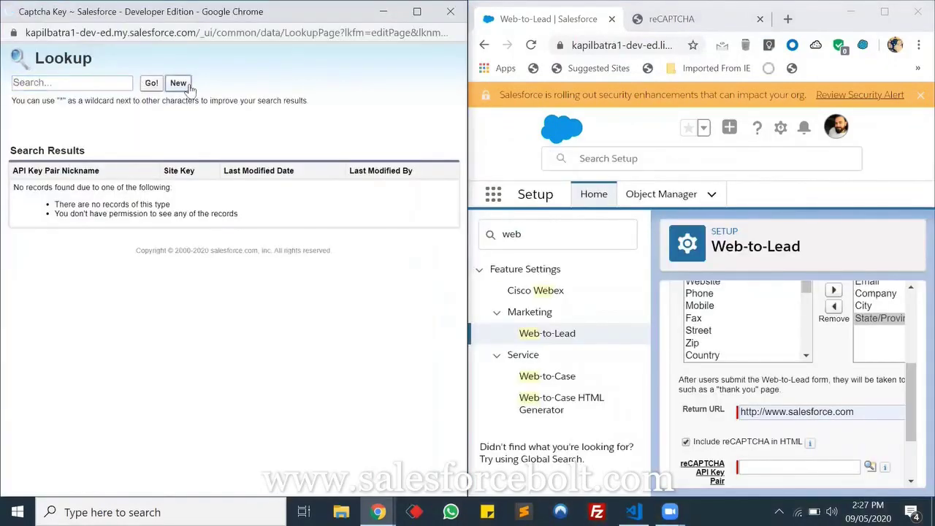
left_click(679, 22)
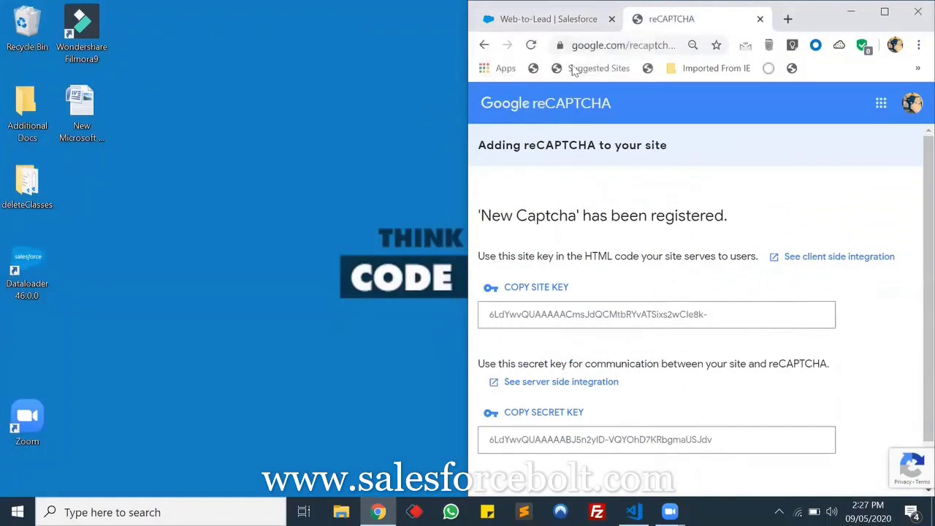
left_click(548, 19)
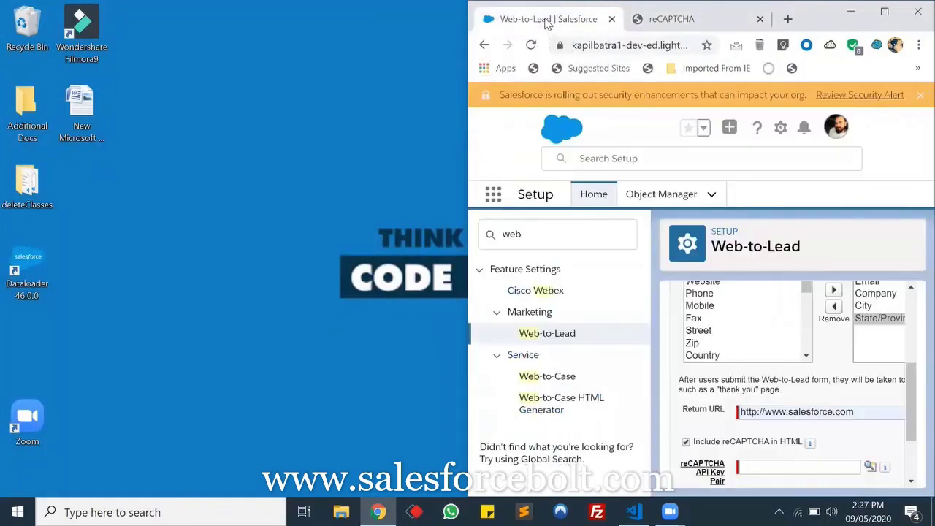
left_click(869, 467)
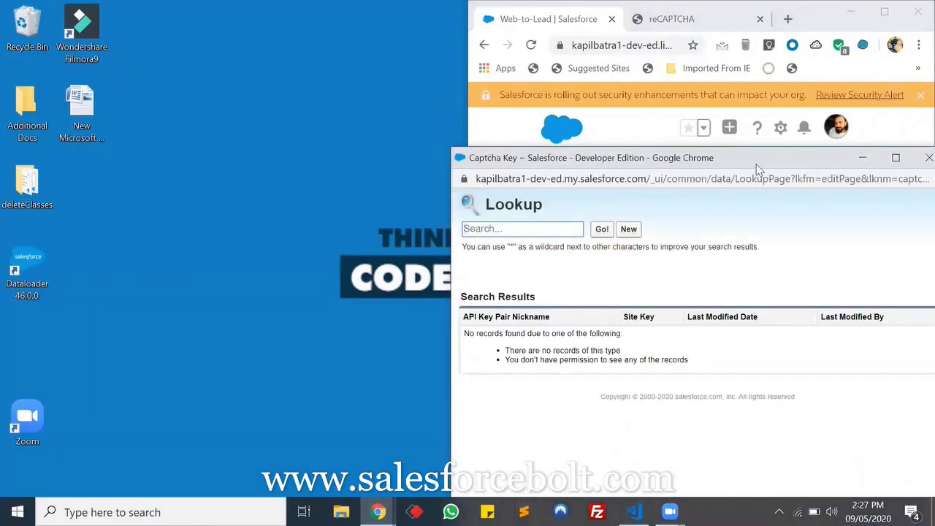
left_click_drag(759, 170, 2, 71)
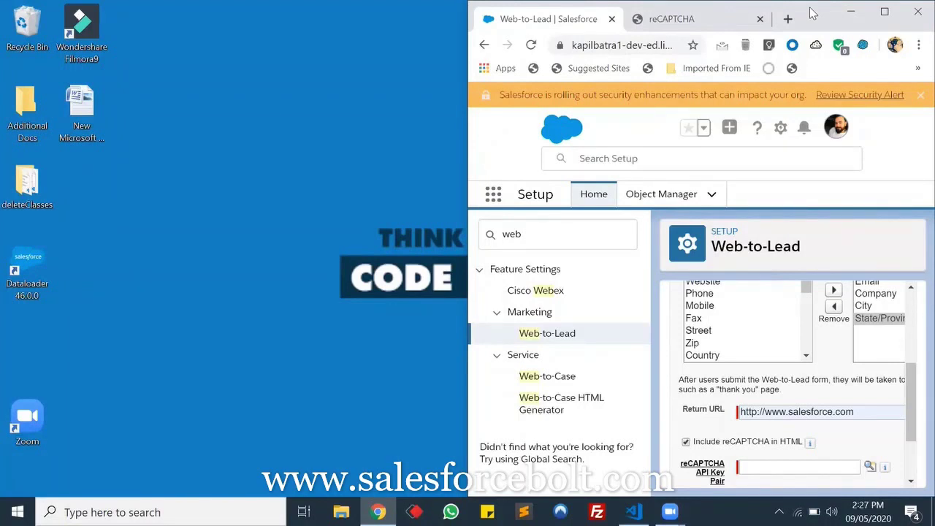
Dock the browser on the left half of the desktop and try placing the reCAPTCHA API Key Pair lookup beside it.
left_click_drag(812, 13, 3, 53)
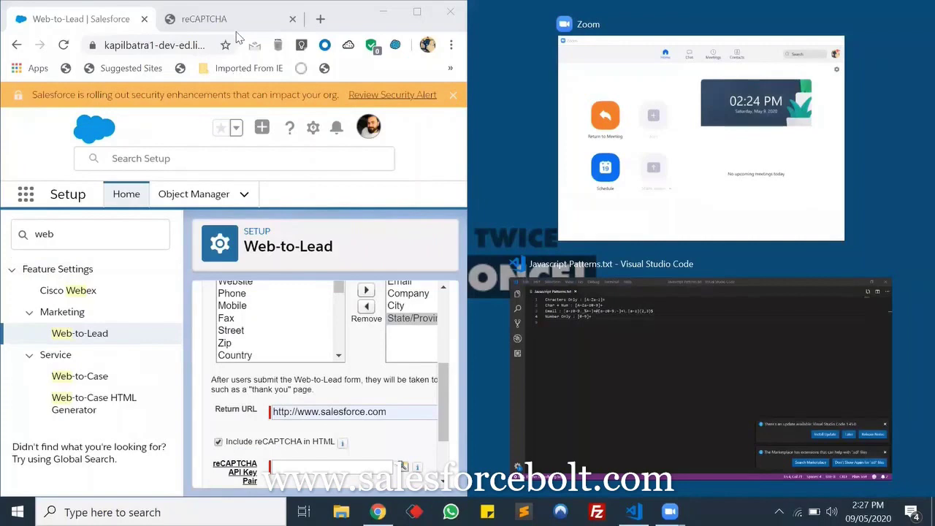
left_click(219, 19)
left_click(81, 21)
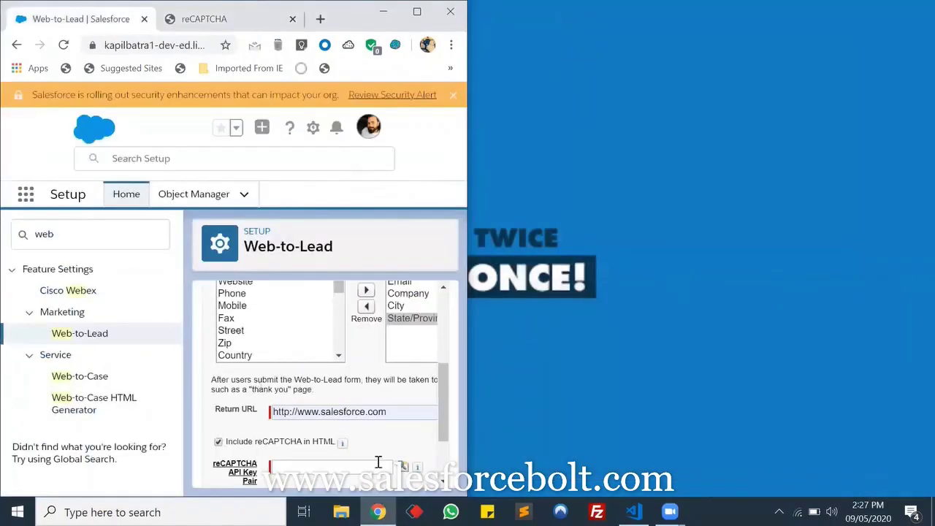
left_click(402, 466)
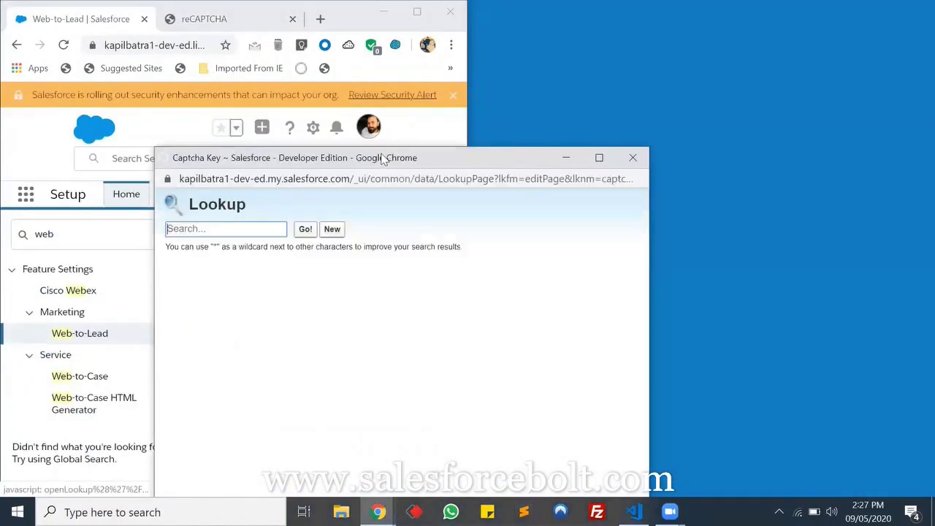
left_click_drag(383, 159, 933, 168)
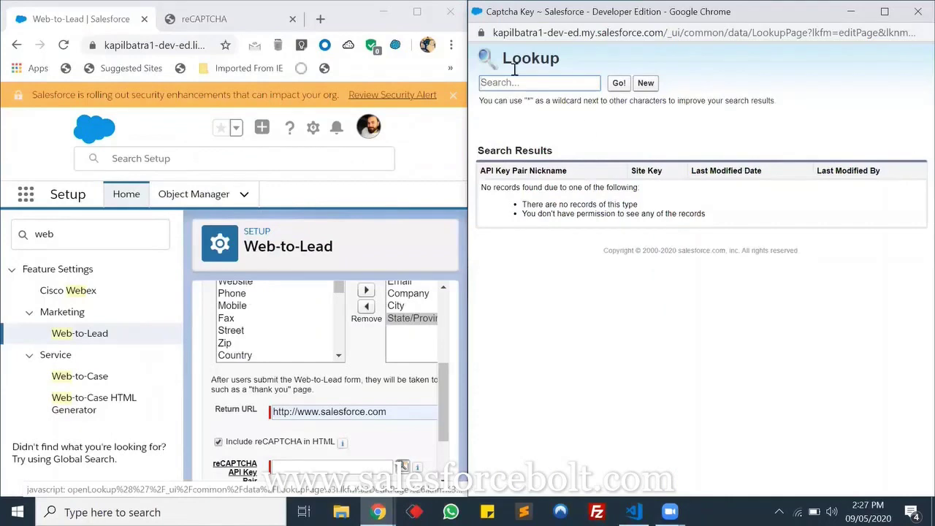
Copy the site key of the registered New Captcha site into a new untitled file in Visual Studio Code.
left_click(235, 22)
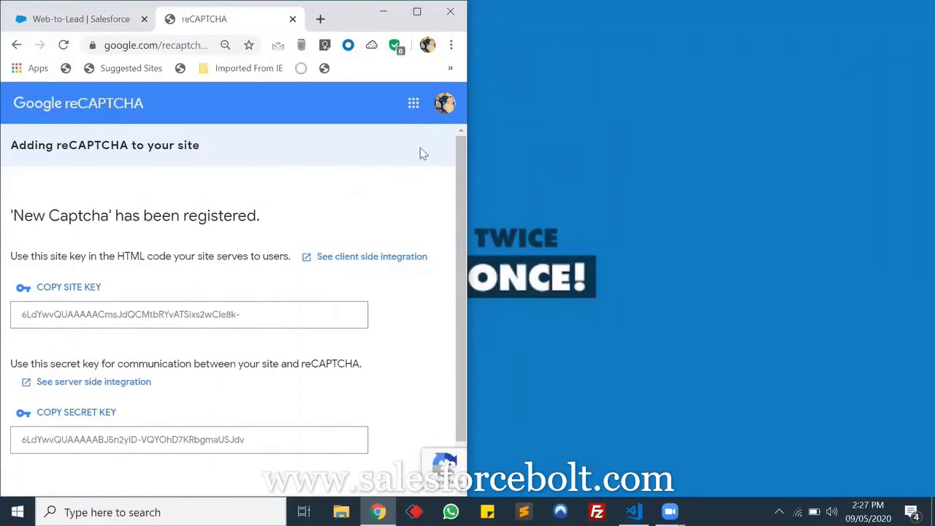
left_click(81, 287)
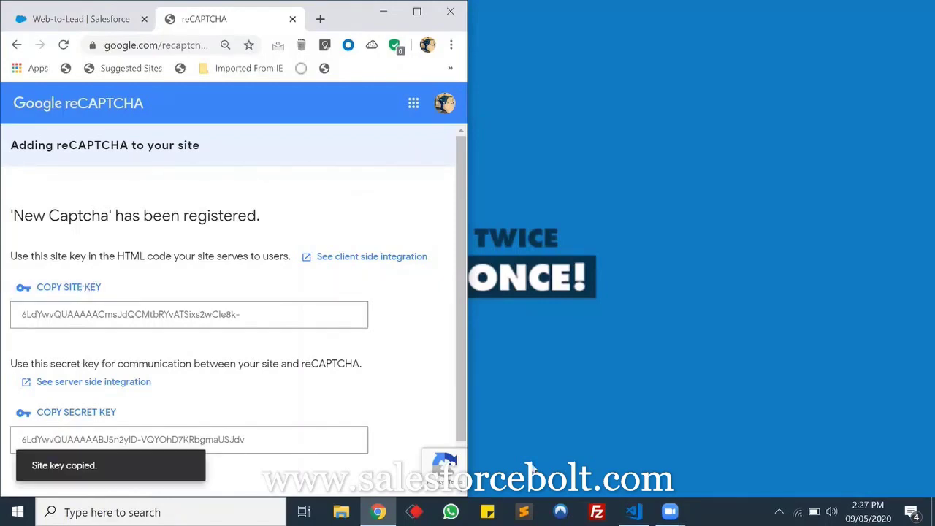
left_click(633, 511)
key("ctrl+n")
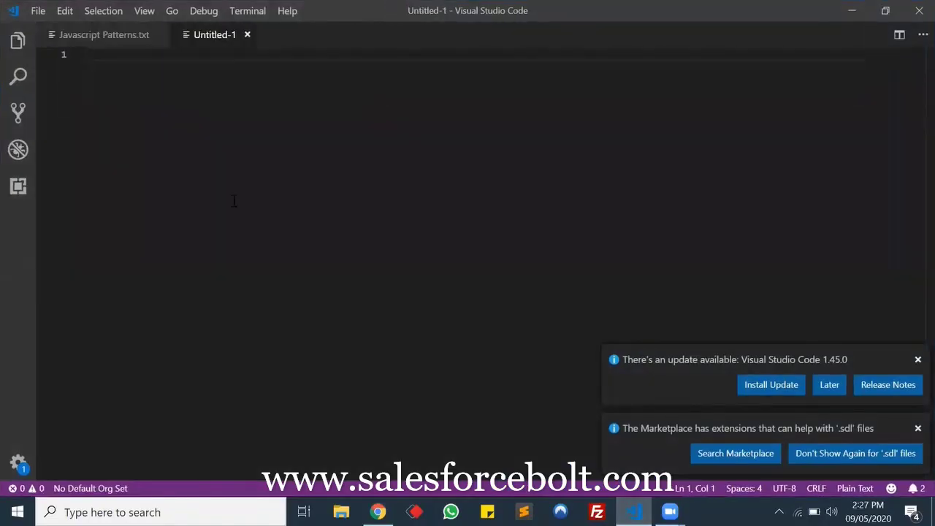
key("ctrl+v")
Copy the reCAPTCHA secret key from the registration page onto the second line of the untitled Visual Studio Code file.
key("alt+Tab")
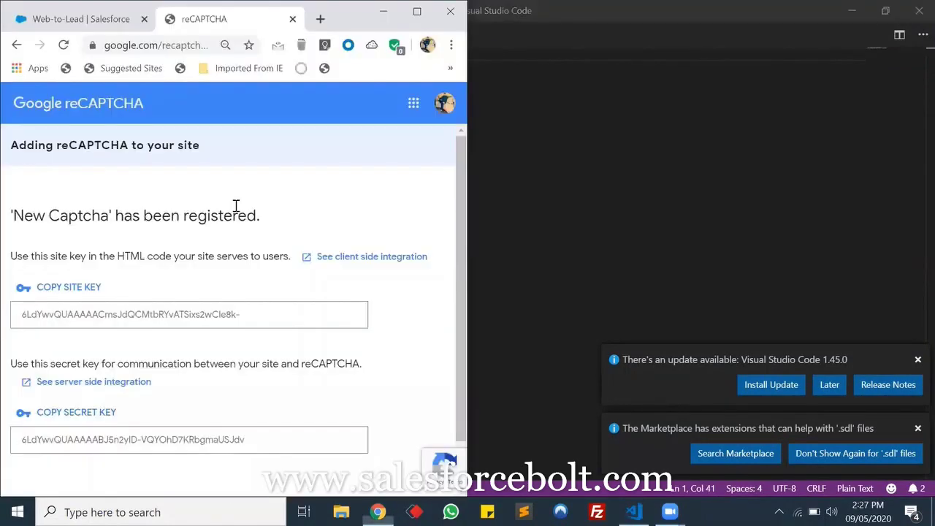
left_click(102, 416)
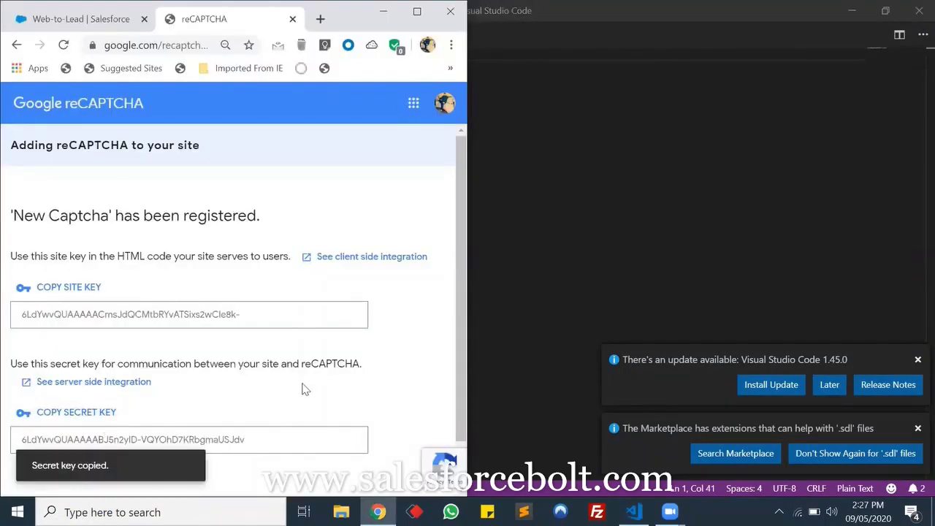
key("alt+Tab")
key("Return")
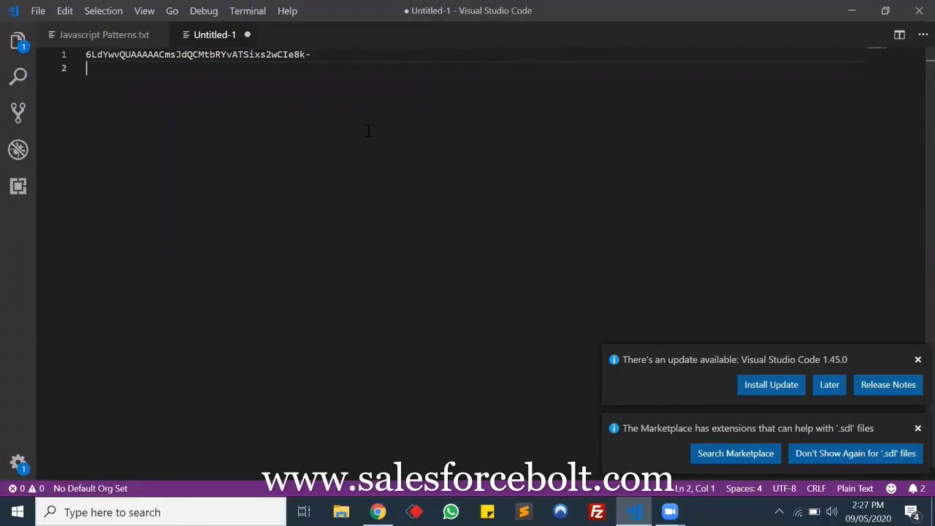
key("ctrl+v")
Dock the Visual Studio Code window holding both keys on the right half of the desktop, beside the browser.
key("alt+Tab")
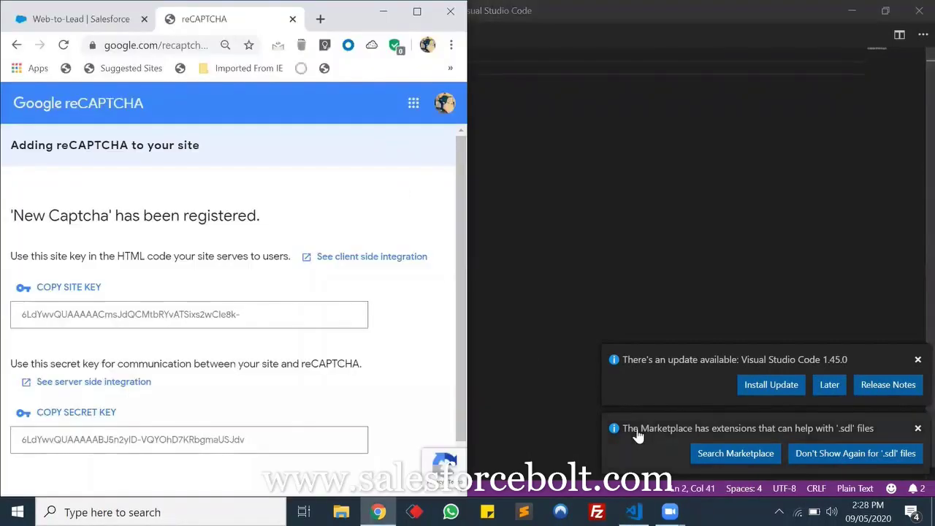
left_click(633, 512)
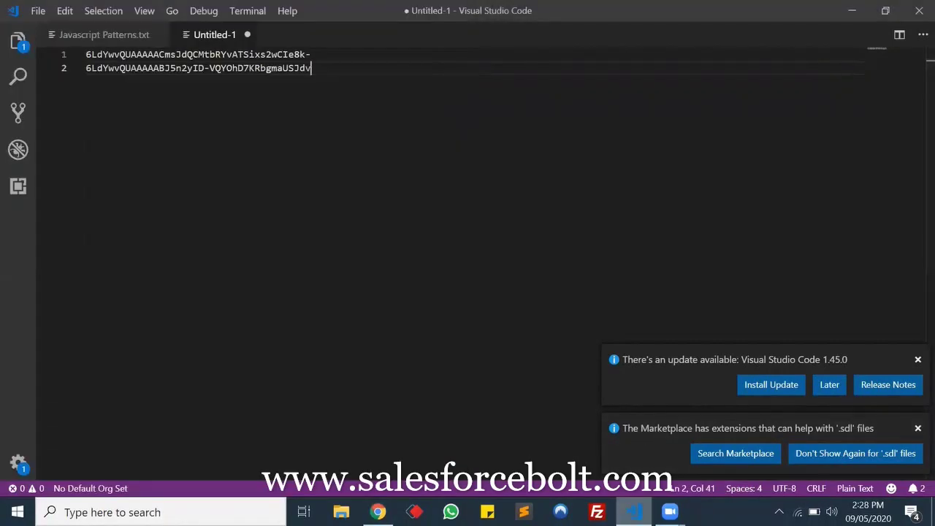
left_click(885, 11)
left_click_drag(500, 20, 931, 21)
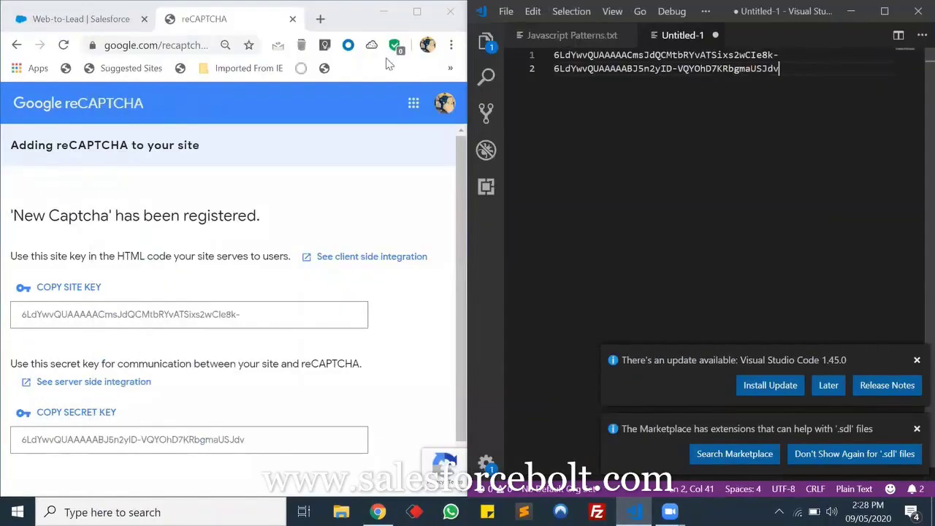
From the Web-to-Lead setup, open the reCAPTCHA API Key Pair lookup beside the code editor and start a new key pair.
left_click(81, 19)
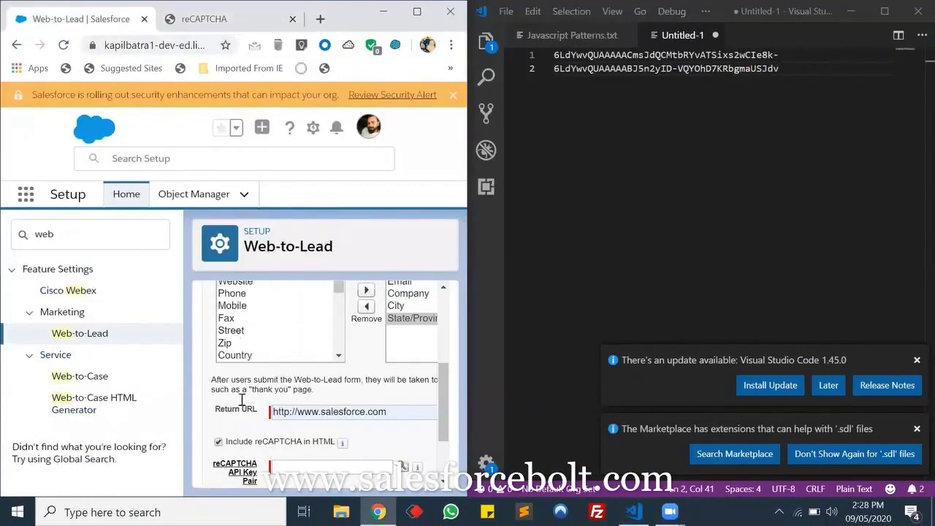
left_click(401, 465)
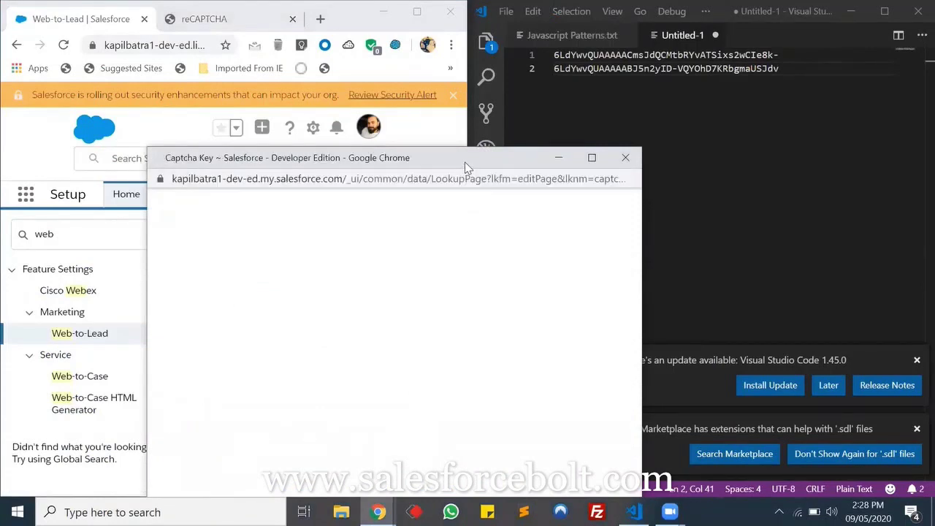
left_click_drag(464, 162, 2, 161)
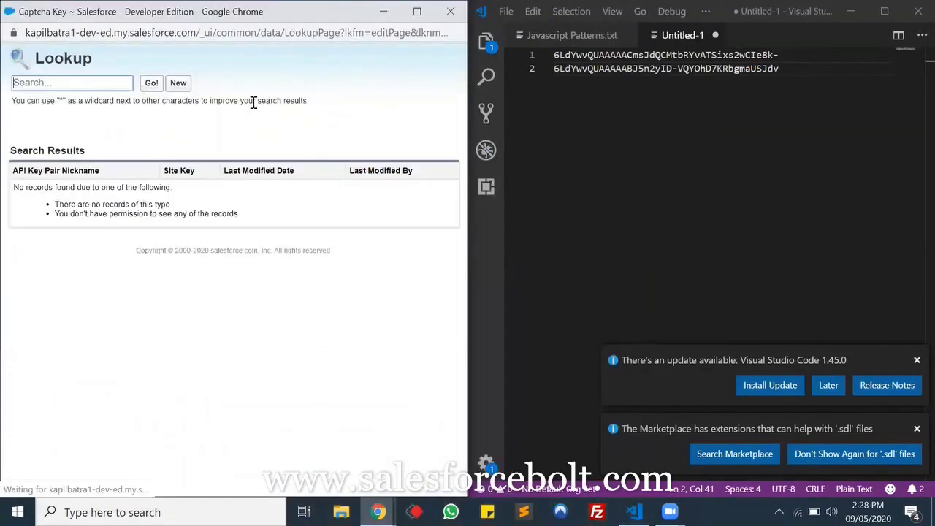
left_click(184, 86)
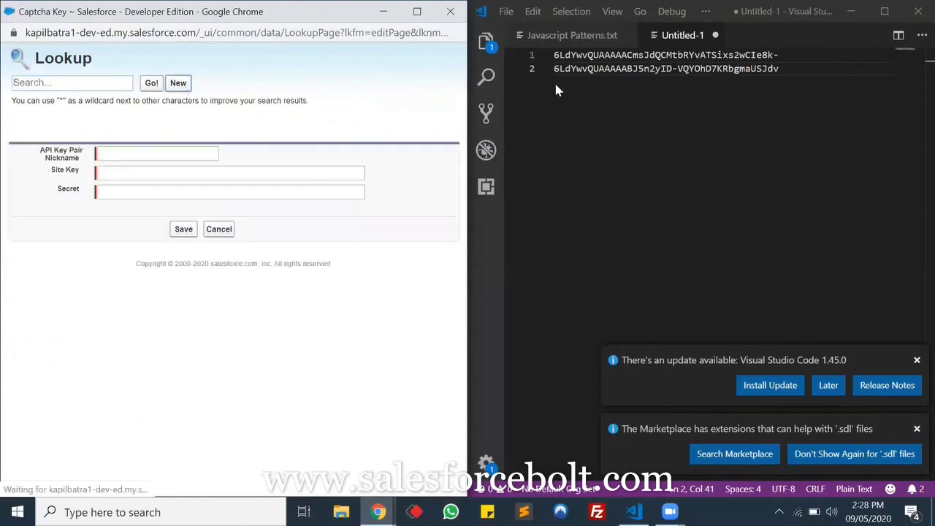
Enter NewCaptcha as the API Key Pair Nickname.
left_click(643, 55)
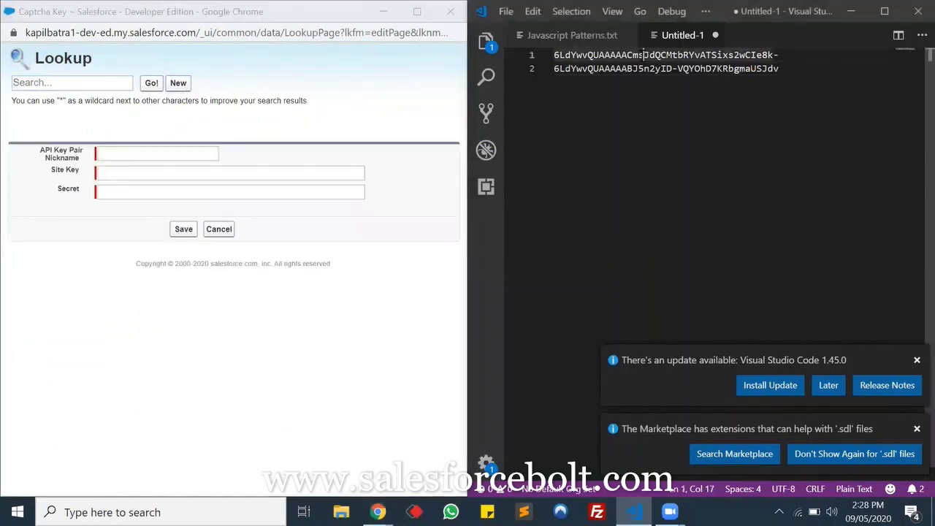
left_click(124, 153)
type("New")
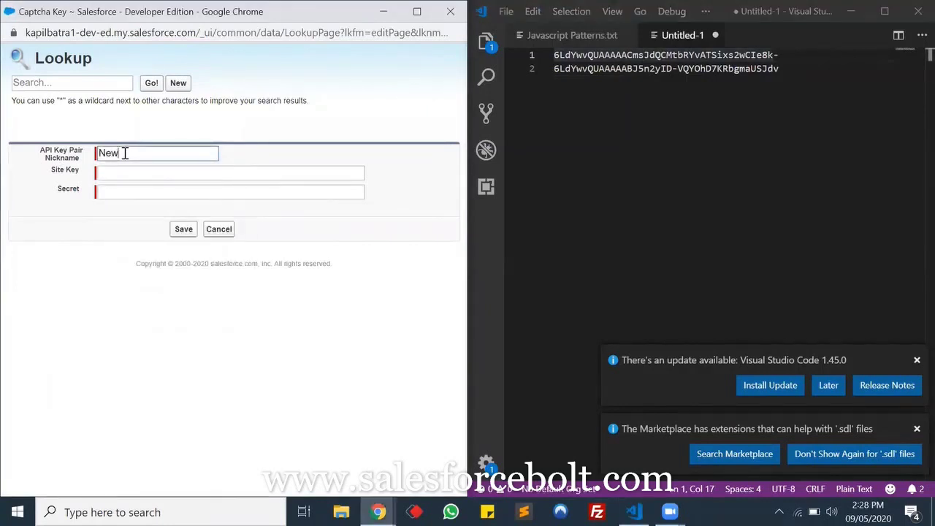
type("Captcha")
Copy the site key from the first line of the untitled file into the Site Key field of the new key pair.
left_click(574, 54)
double_click(576, 54)
key("shift+End")
key("ctrl+c")
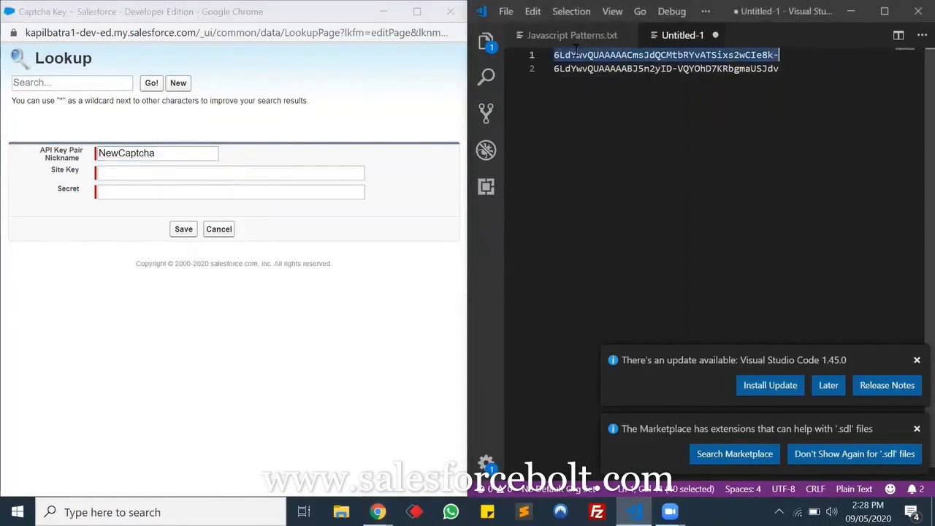
left_click(175, 176)
key("ctrl+v")
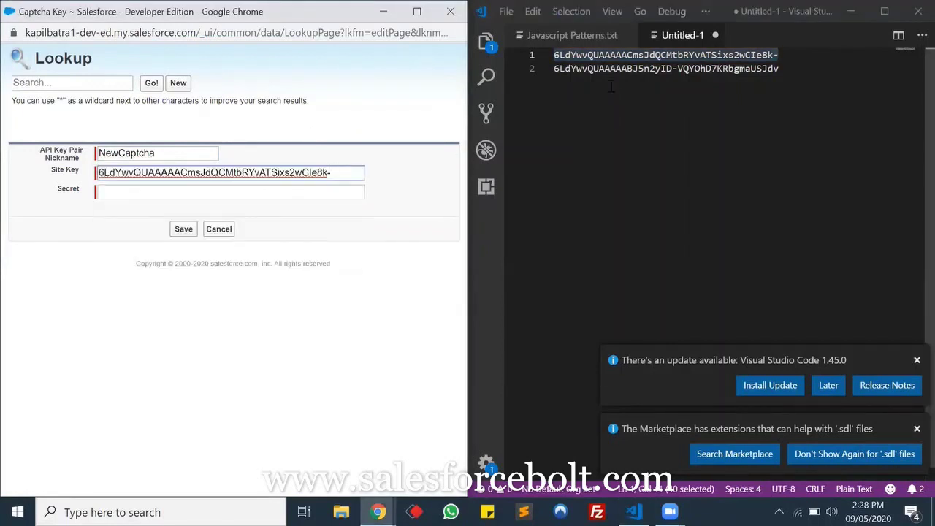
Copy the secret key from the file's second line into the Secret field and save the new key pair.
double_click(626, 68)
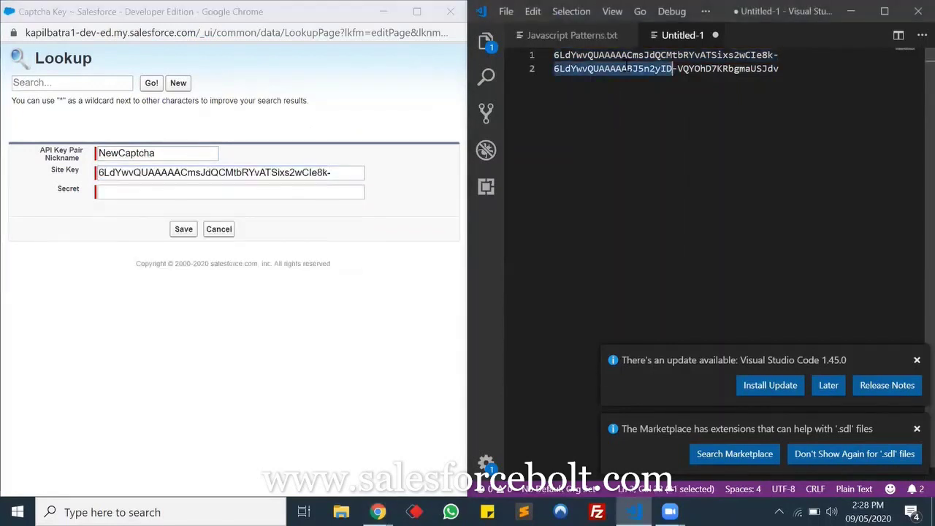
key("shift+End")
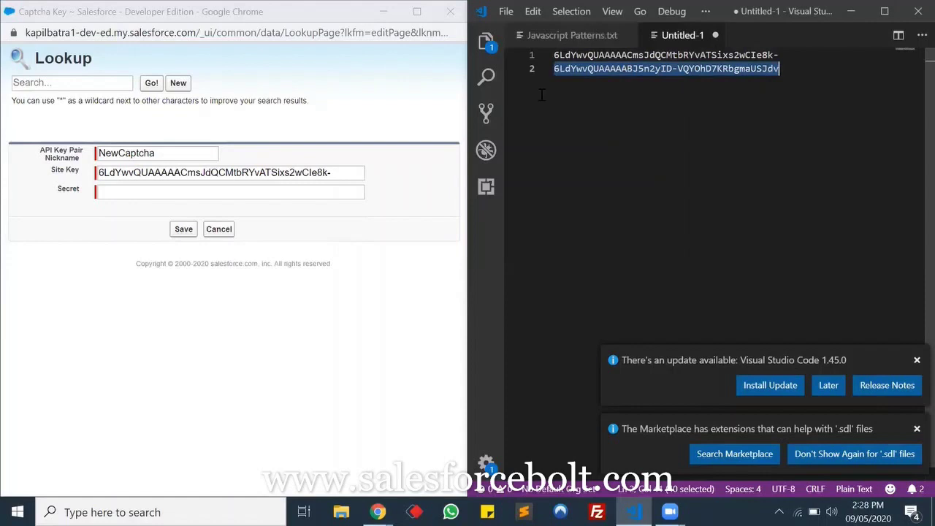
left_click(167, 193)
key("ctrl+v")
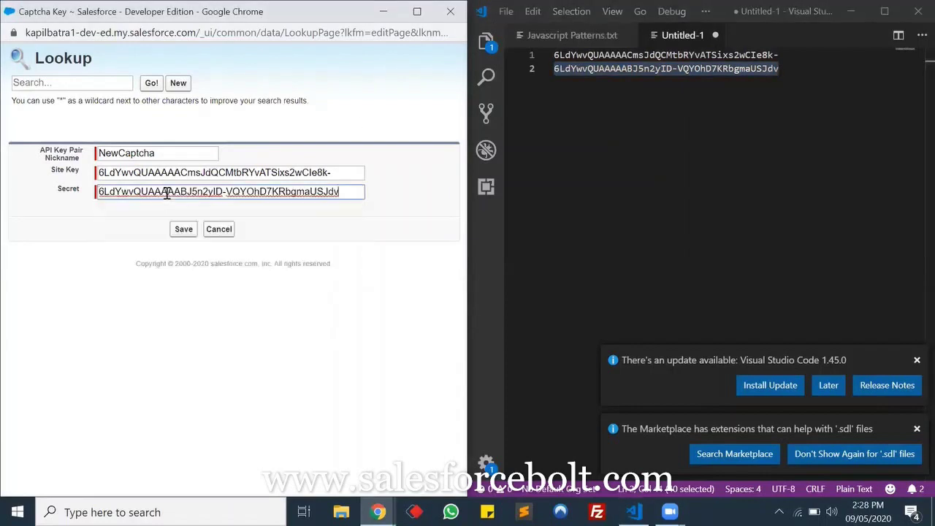
left_click(183, 230)
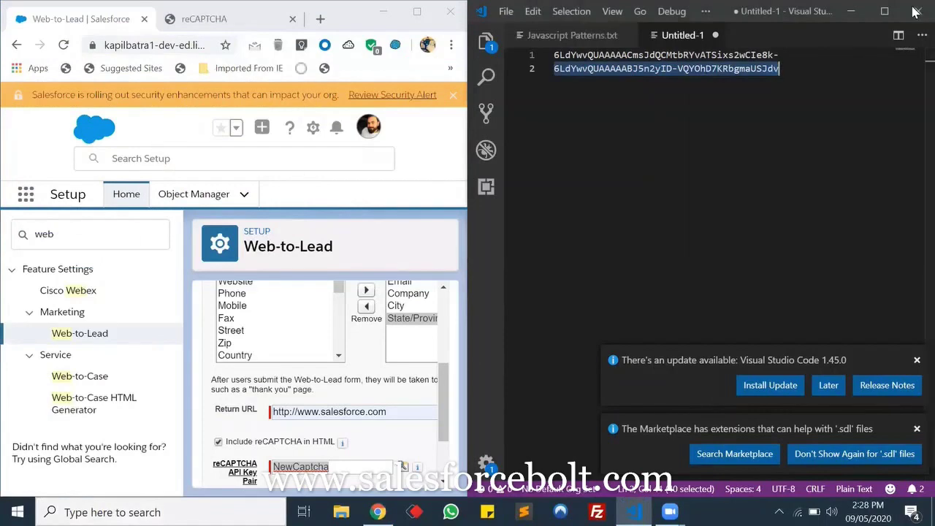
Return to Salesforce in a full-size browser window and generate the Web-to-Lead form HTML with the NewCaptcha key pair.
left_click(851, 11)
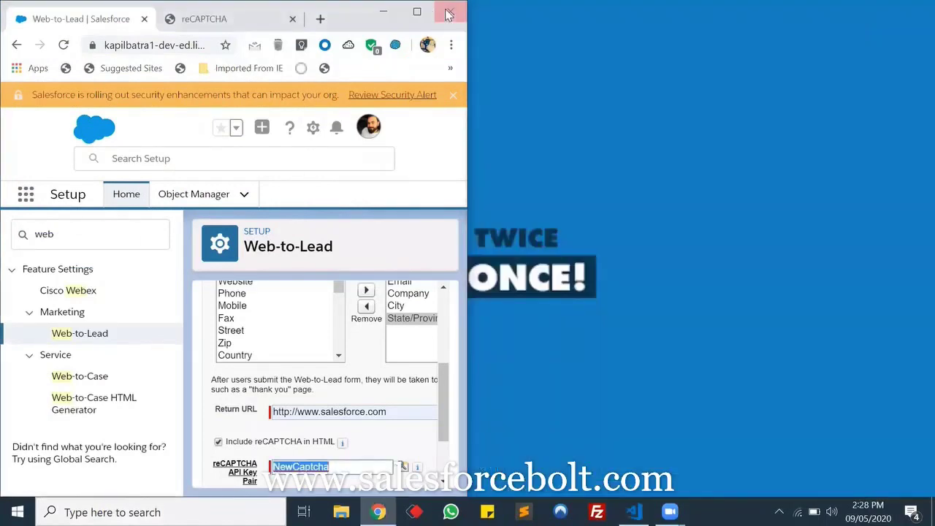
left_click(417, 11)
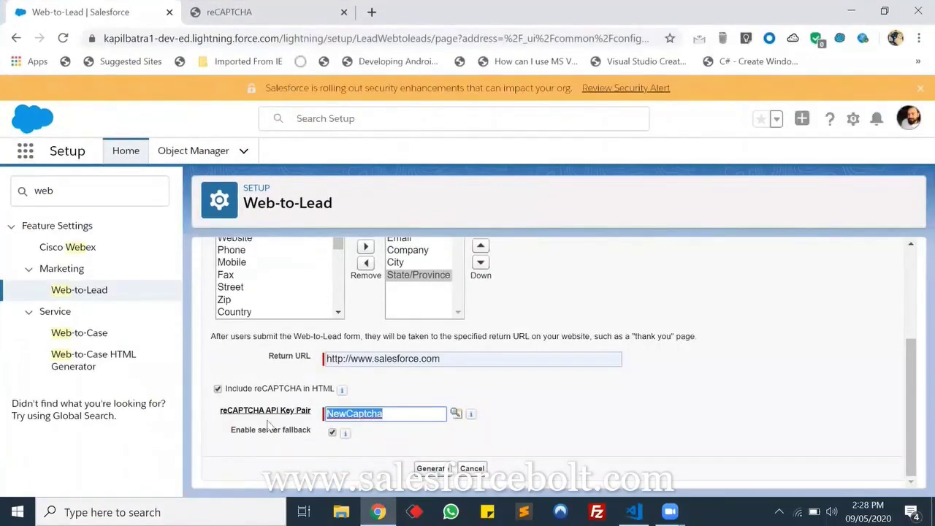
scroll(601, 416, "up", 2)
scroll(601, 417, "down", 2)
left_click(436, 470)
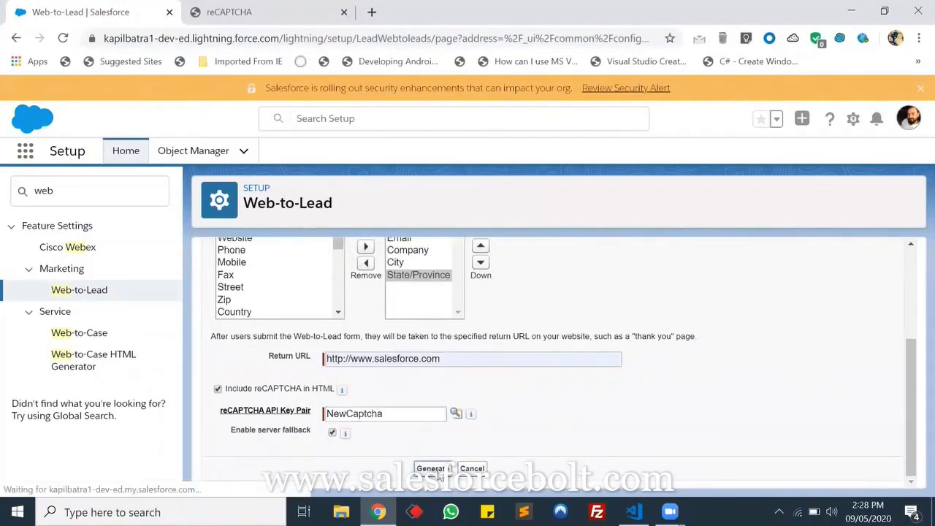
Copy all the generated Web-to-Lead HTML and replace the entire content of the untitled Visual Studio Code file with it.
scroll(479, 409, "down", 4)
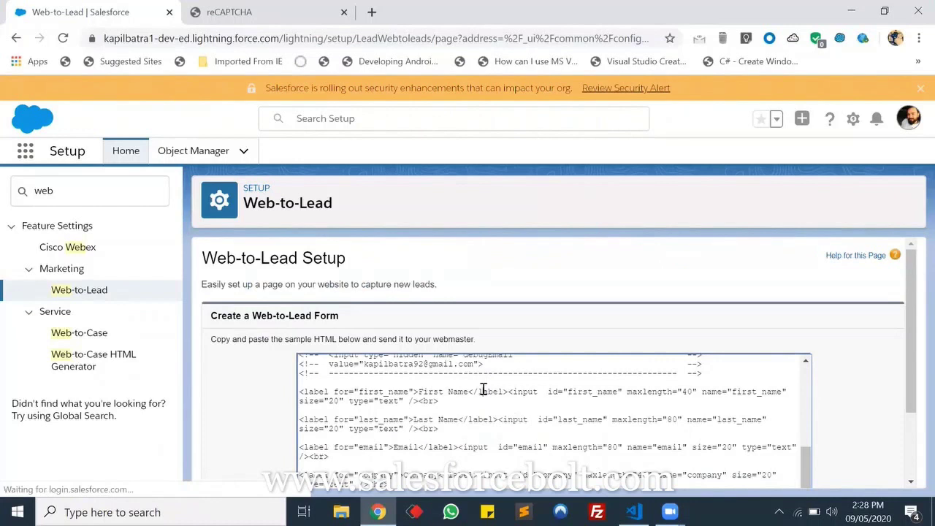
left_click(483, 389)
key("ctrl+a")
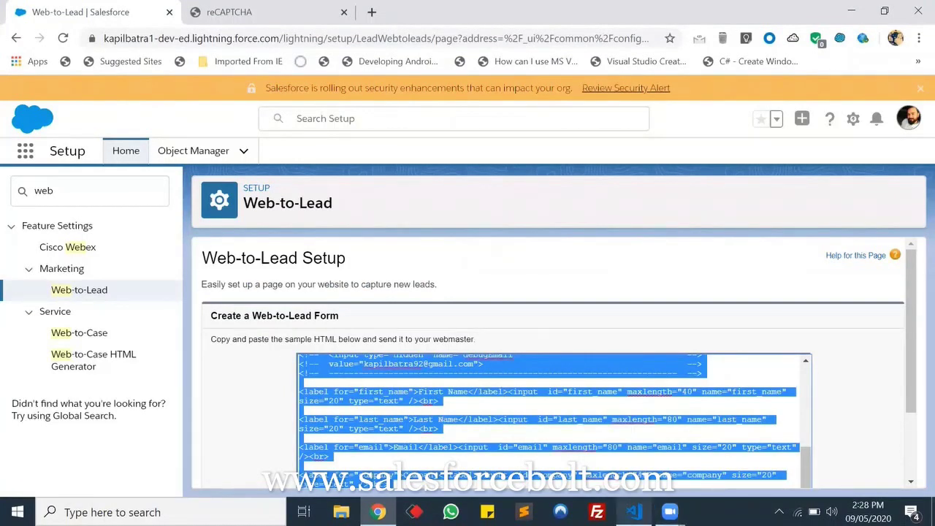
mouse_move(634, 511)
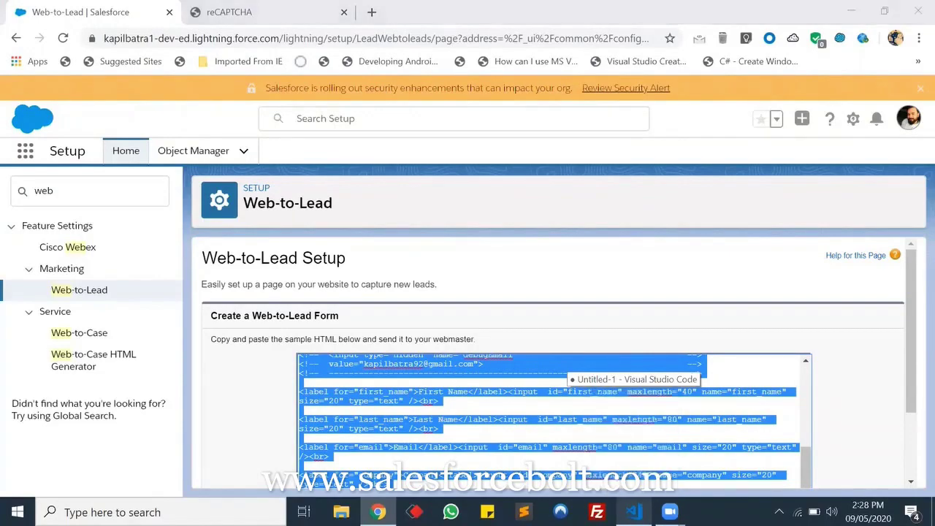
left_click(647, 438)
left_click(883, 12)
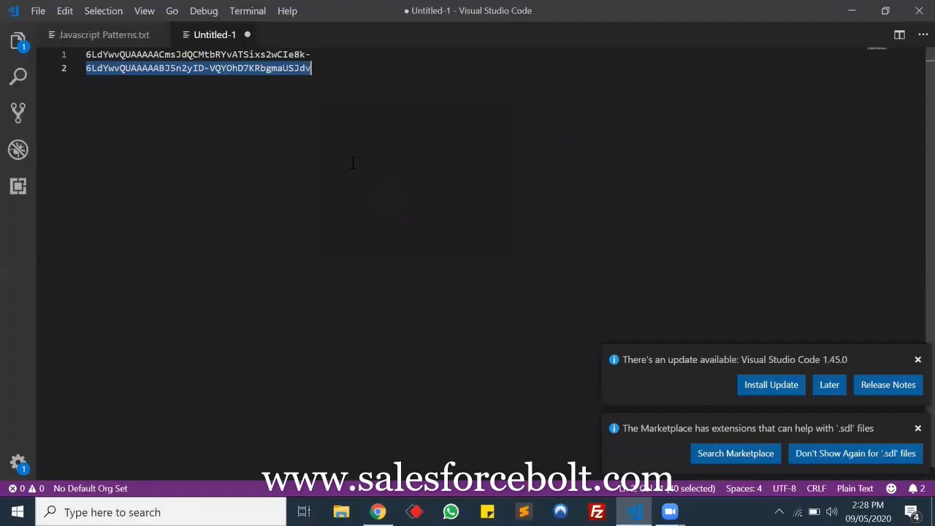
key("ctrl+a")
key("ctrl+v")
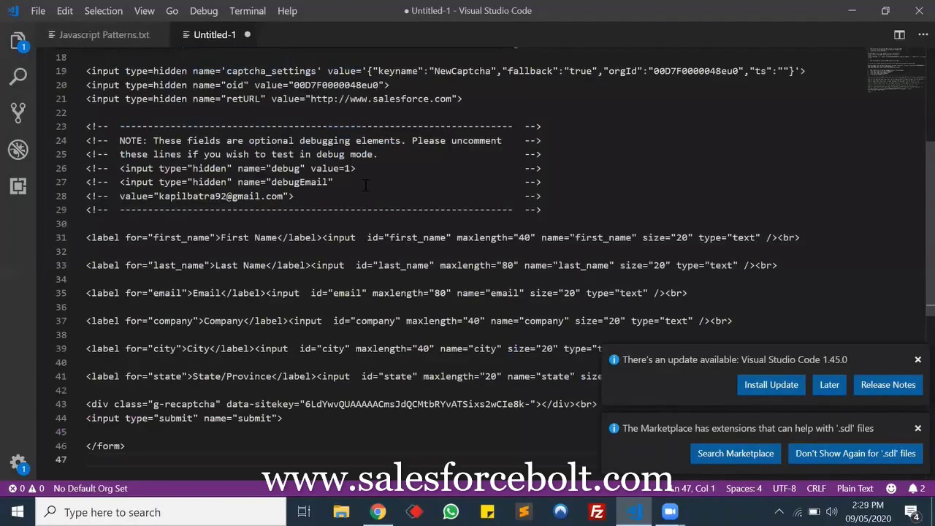
scroll(358, 175, "up", 10)
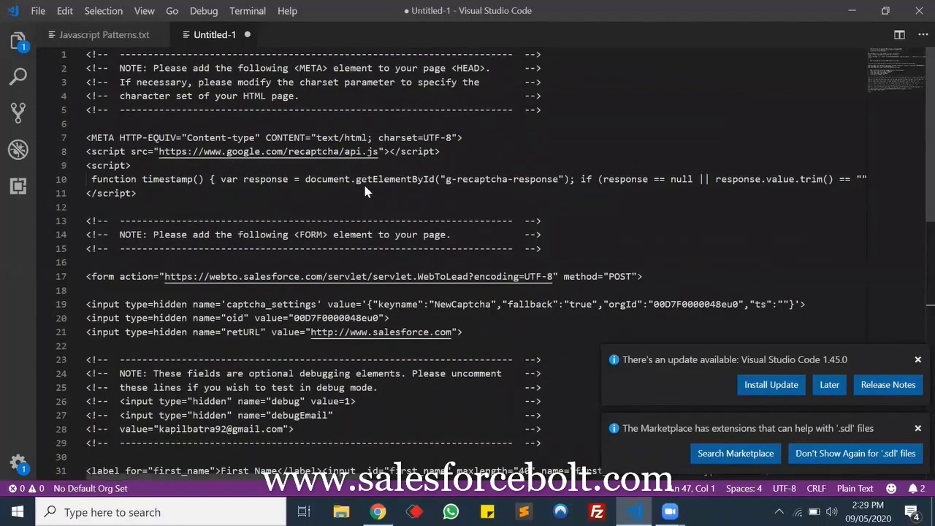
Save the untitled file to the Desktop as form.html, using the HTML file type.
key("ctrl+s")
scroll(168, 189, "up", 2)
scroll(181, 217, "up", 3)
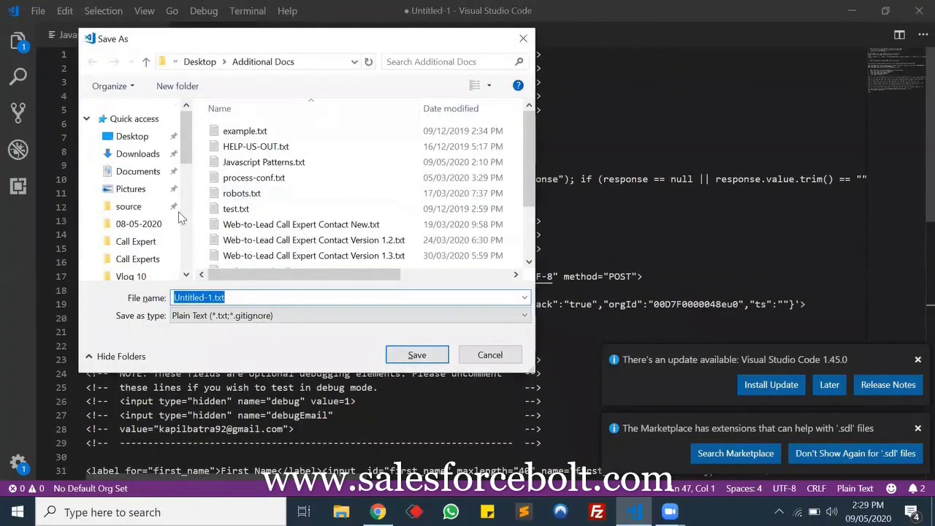
left_click(139, 136)
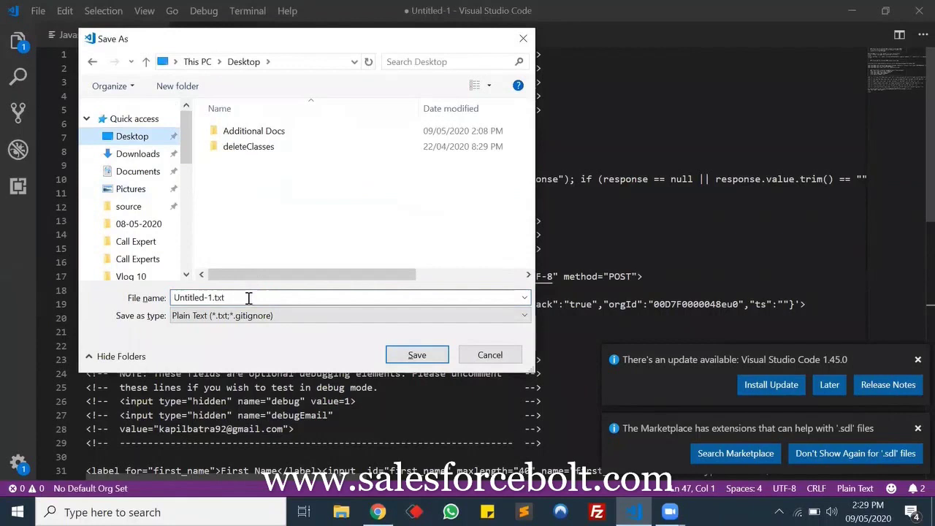
left_click(249, 298)
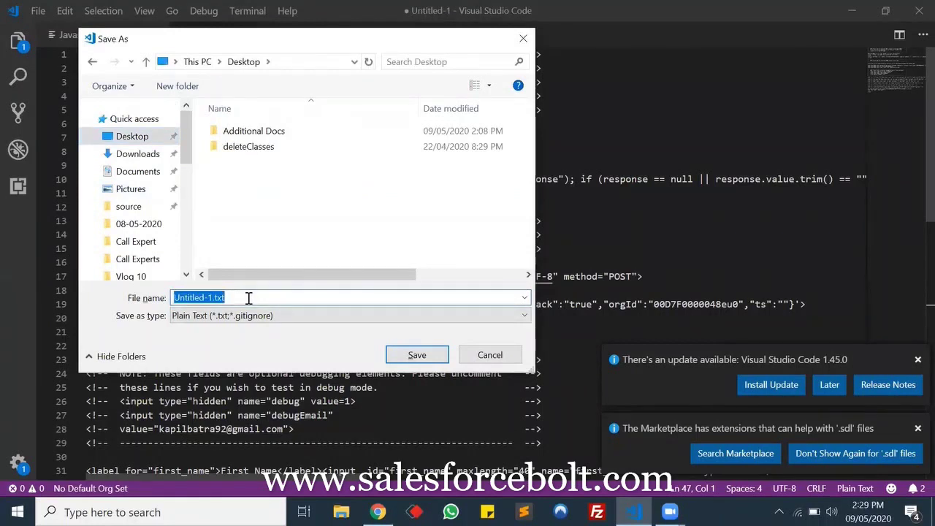
type("c")
type("form")
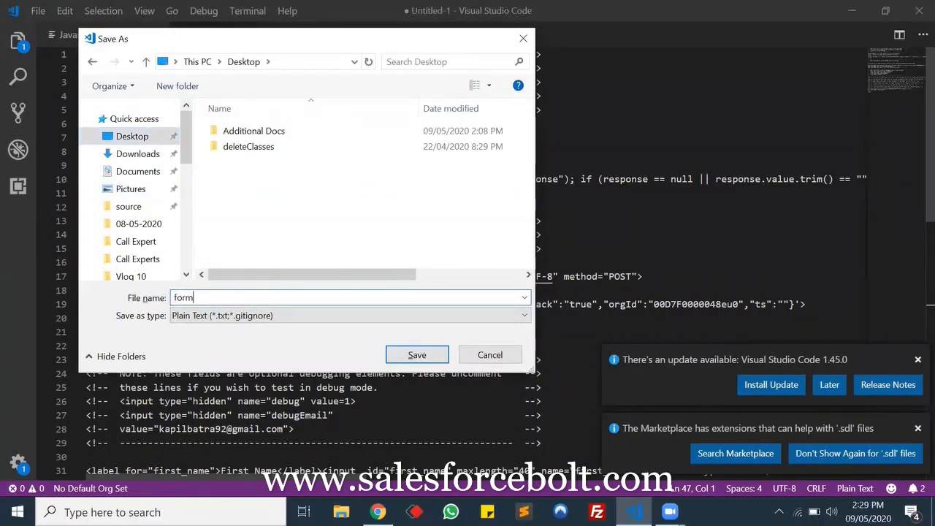
key("Tab")
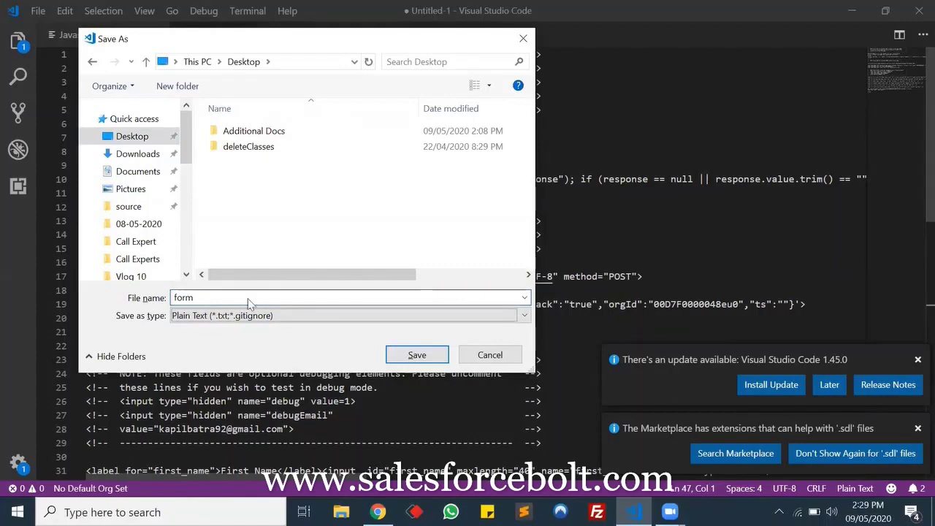
key("h")
key("h")
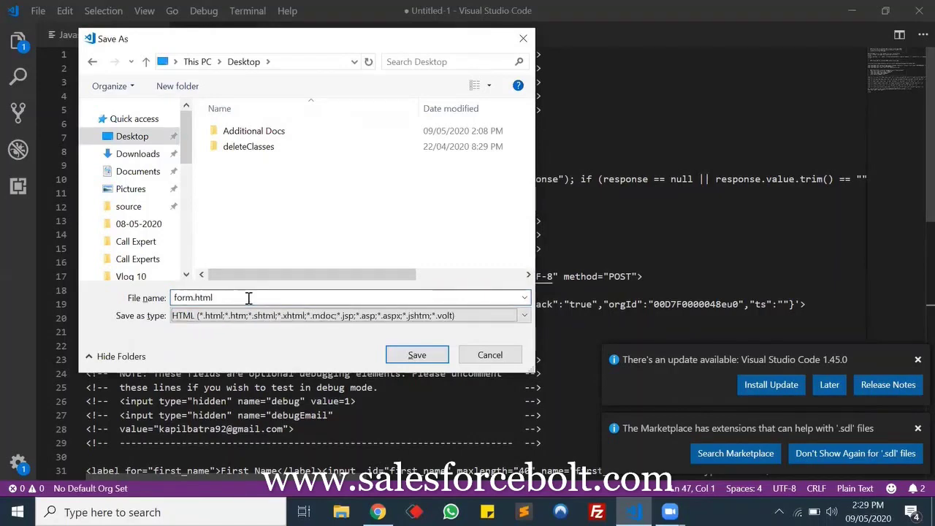
key("Return")
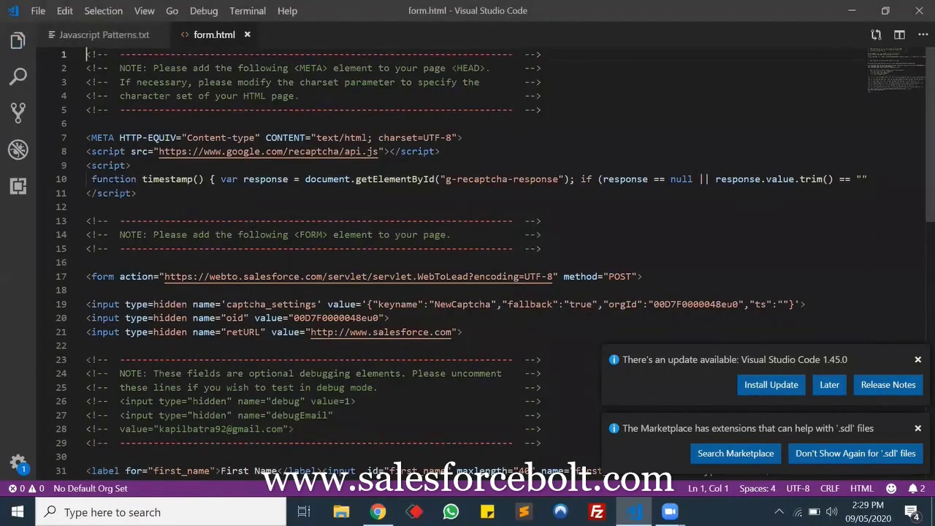
Minimize the editor and open form.html from the desktop in Google Chrome.
left_click(848, 12)
left_click(849, 13)
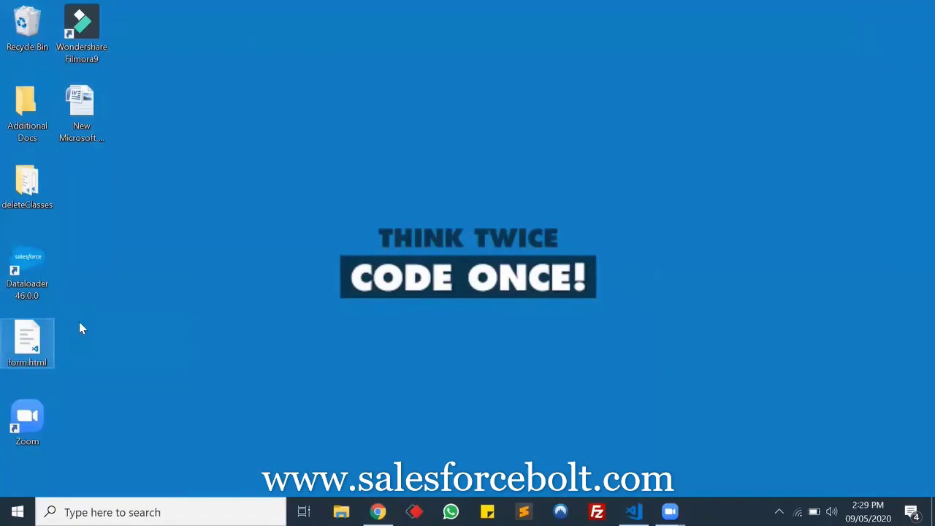
right_click(29, 336)
mouse_move(232, 252)
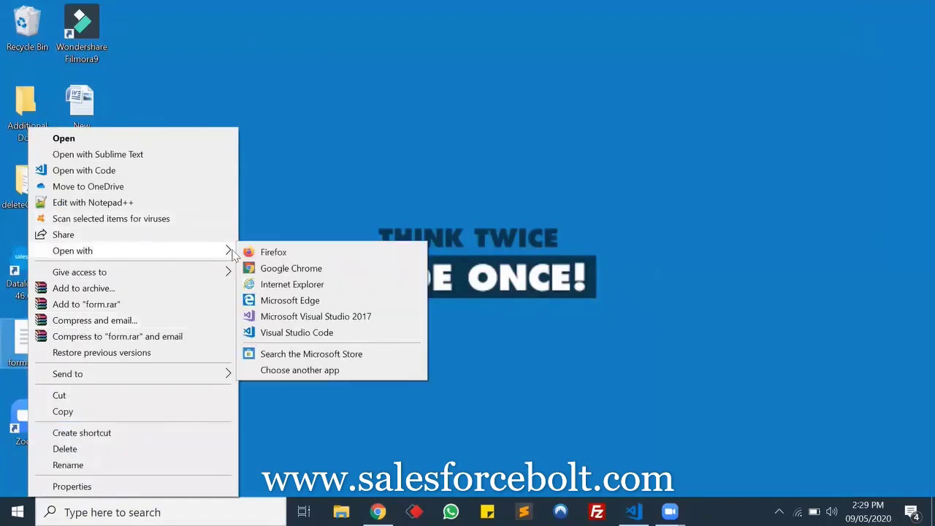
left_click(284, 269)
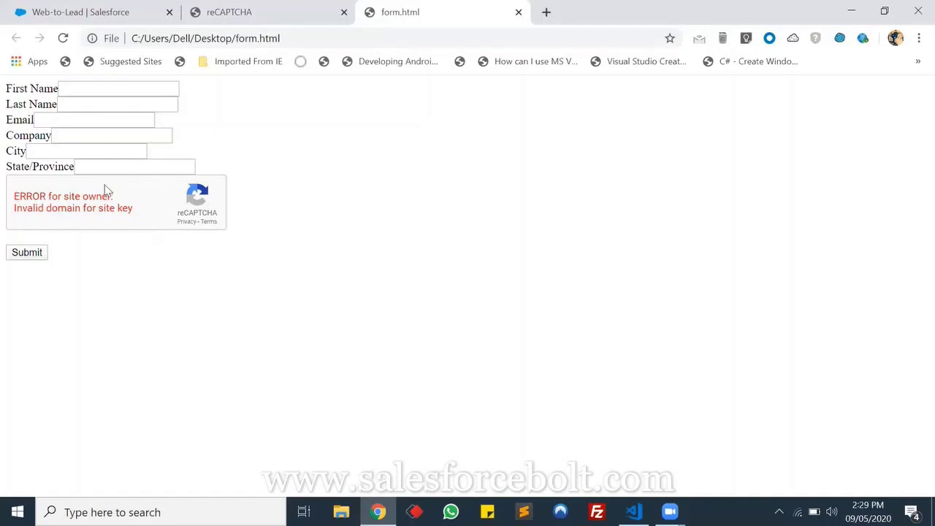
Test the form by submitting it with all fields left blank.
left_click(120, 92)
left_click(229, 100)
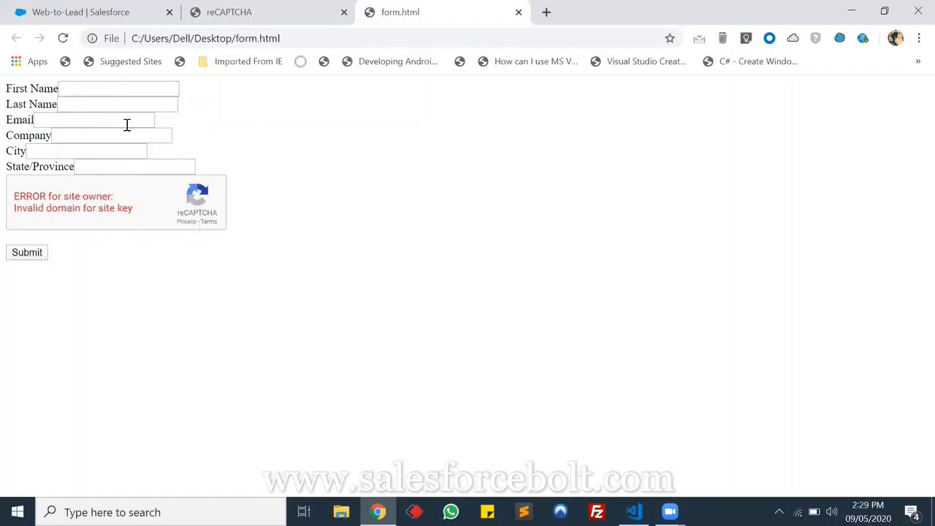
left_click(33, 253)
left_click(135, 92)
left_click(375, 120)
Switch to Visual Studio Code and add required="true" to the First Name input on line 31 of form.html.
left_click(634, 511)
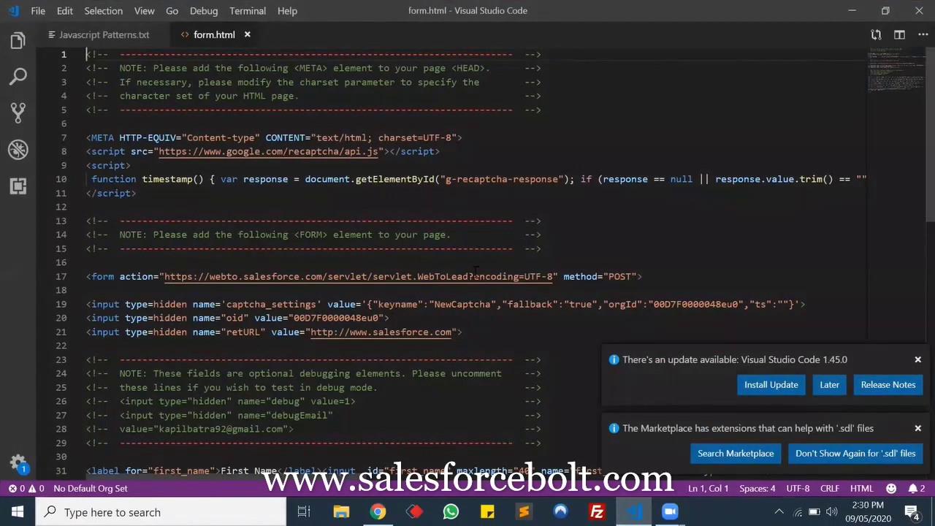
scroll(475, 272, "down", 8)
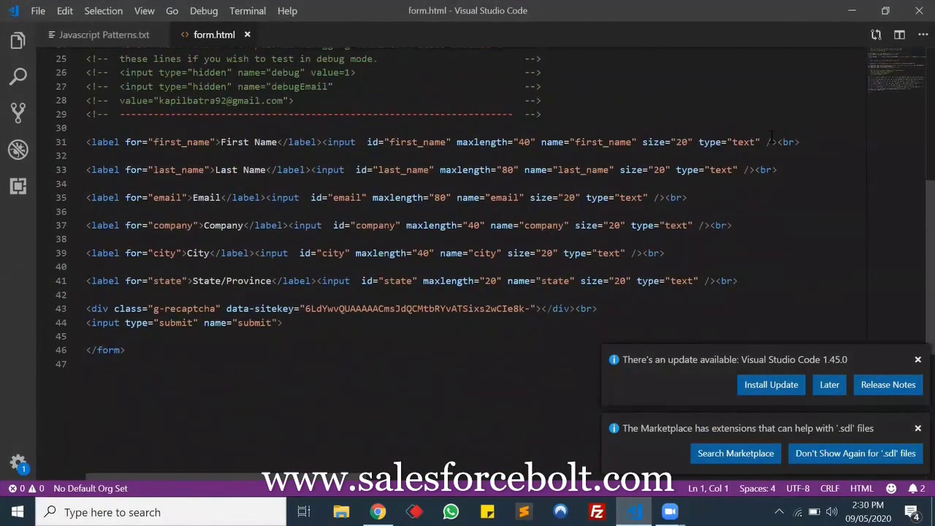
left_click(762, 142)
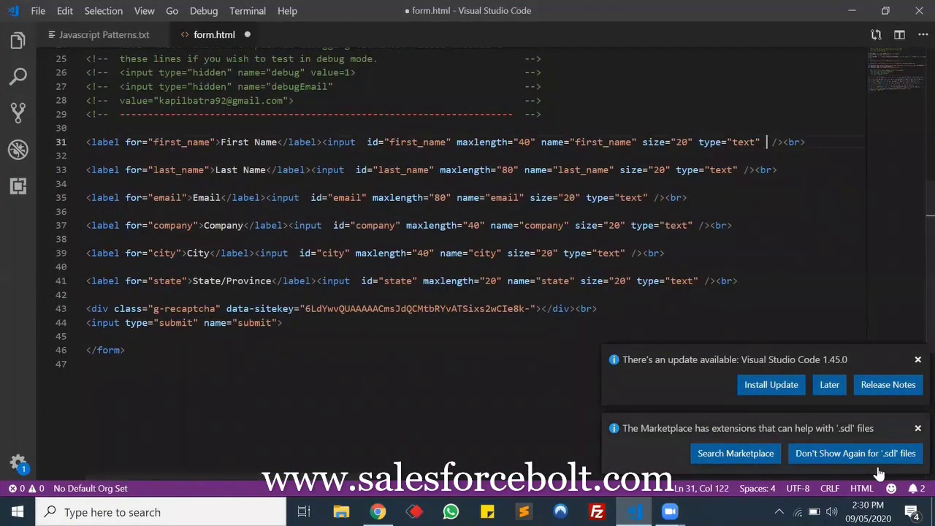
type("required")
key("Escape")
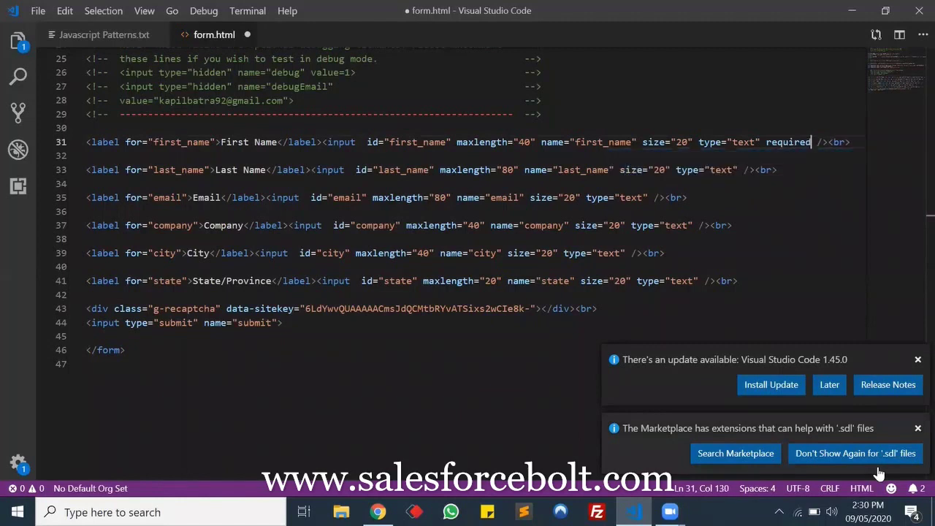
type("=\"true")
left_click(855, 141)
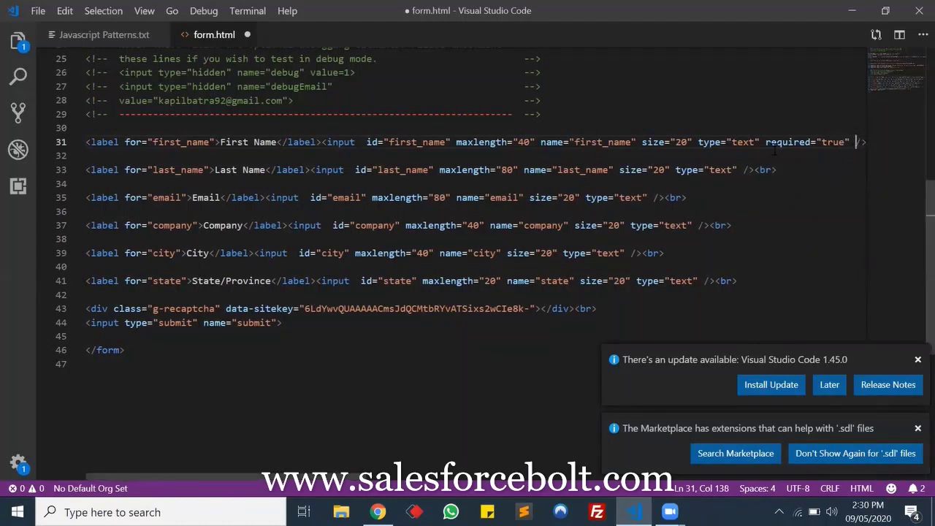
Copy the required="true" attribute into the Last Name and Email inputs, separated from the preceding attribute by a space.
left_click(766, 141, "shift")
key("ctrl+c")
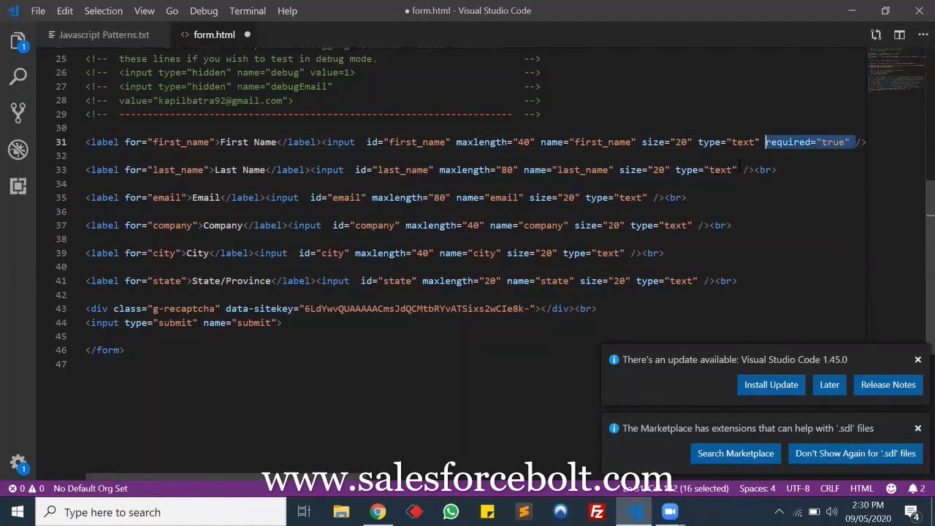
left_click(741, 169)
key("ctrl+v")
left_click(647, 197)
key("ctrl+v")
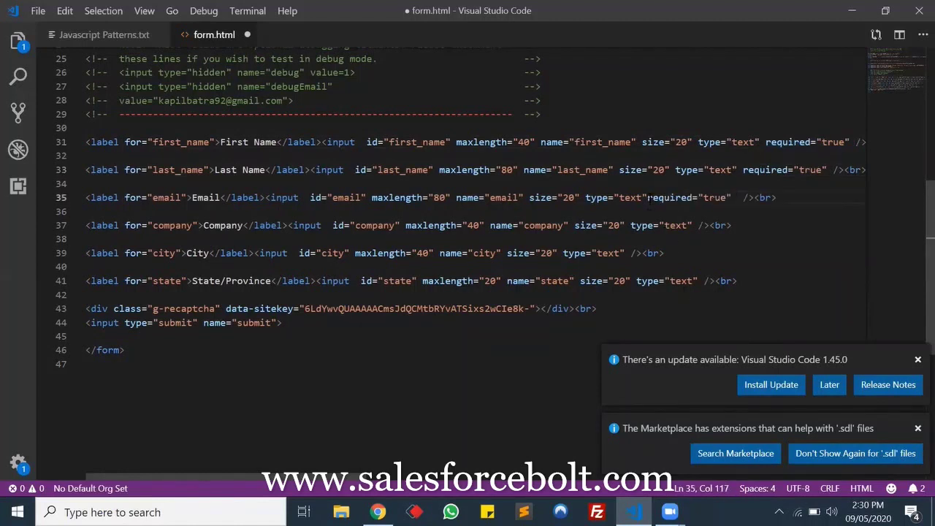
left_click(648, 197)
Add the copied required="true" attribute to the Company, City and State/Province inputs and save form.html.
left_click(694, 226)
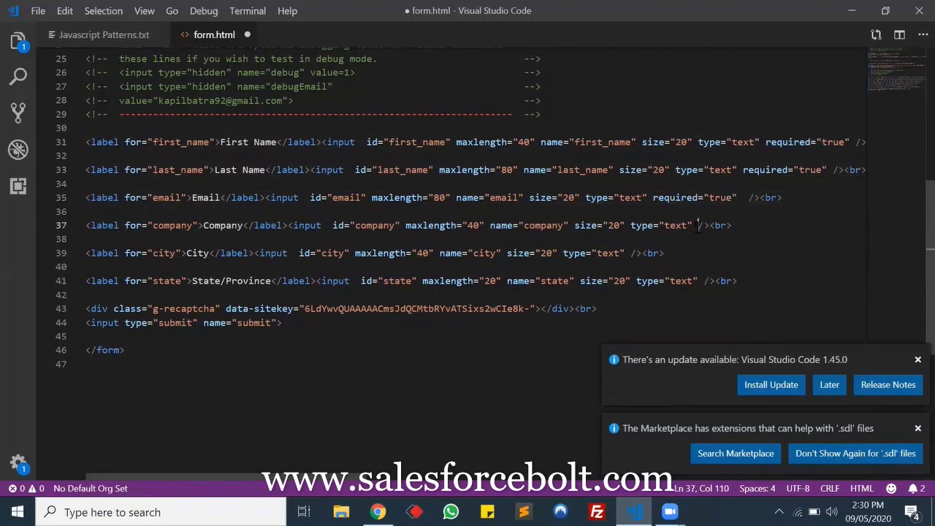
key("ctrl+v")
left_click(632, 253)
key("ctrl+v")
left_click(702, 281)
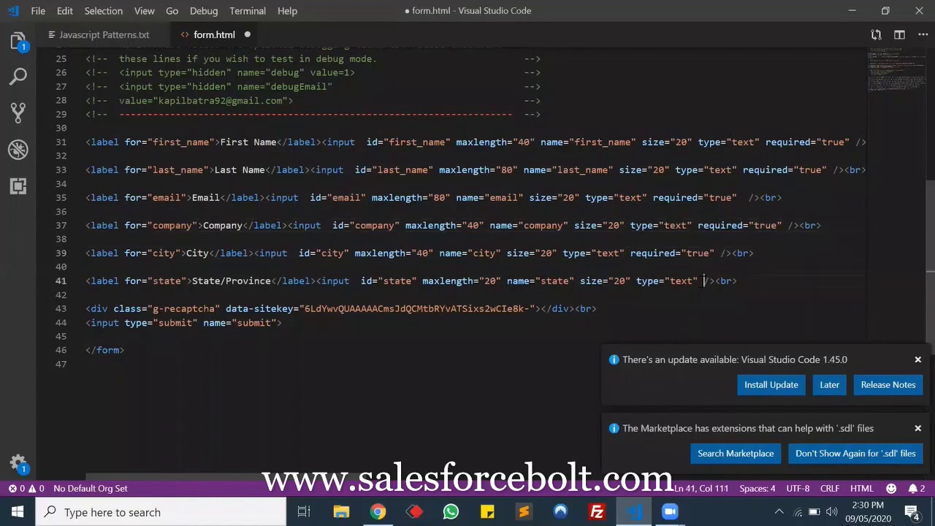
key("ctrl+v")
key("ctrl+s")
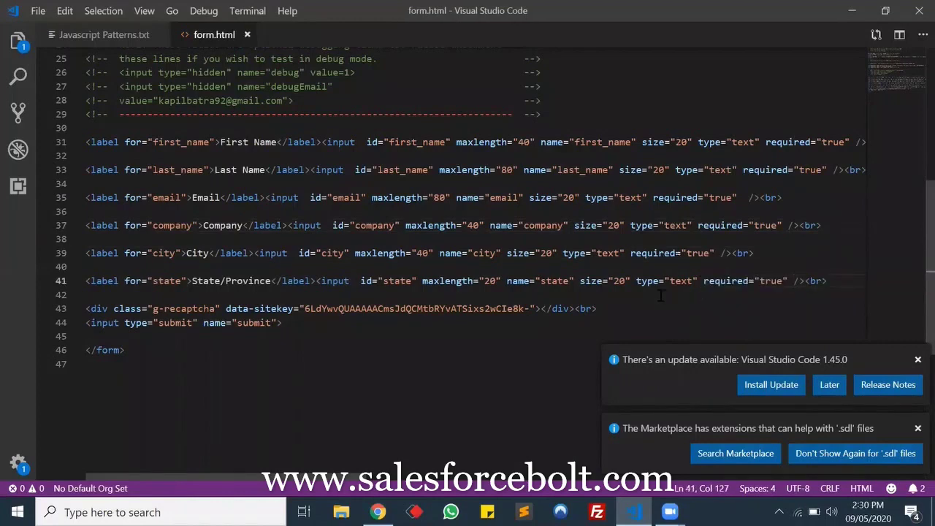
Switch back to Chrome, reload form.html and submit the form with every field empty to test the required validation.
left_click(853, 9)
left_click(431, 37)
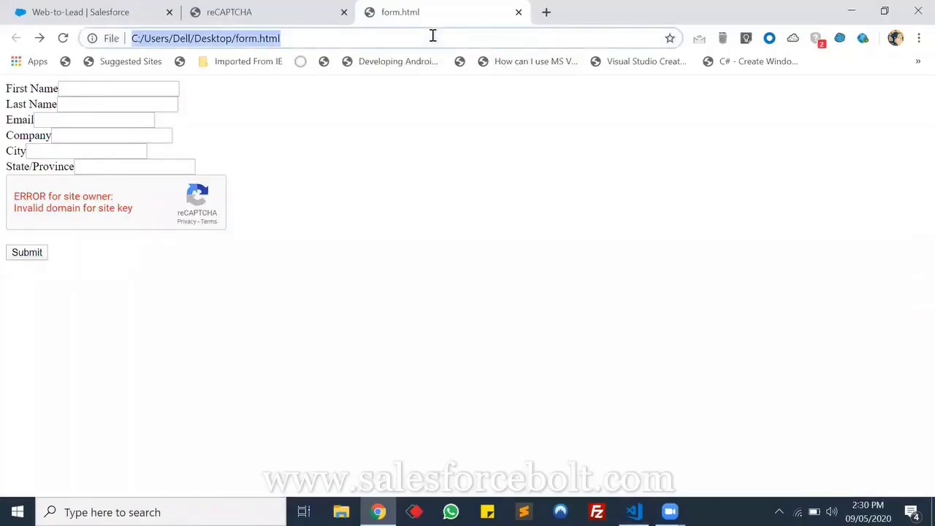
key("Return")
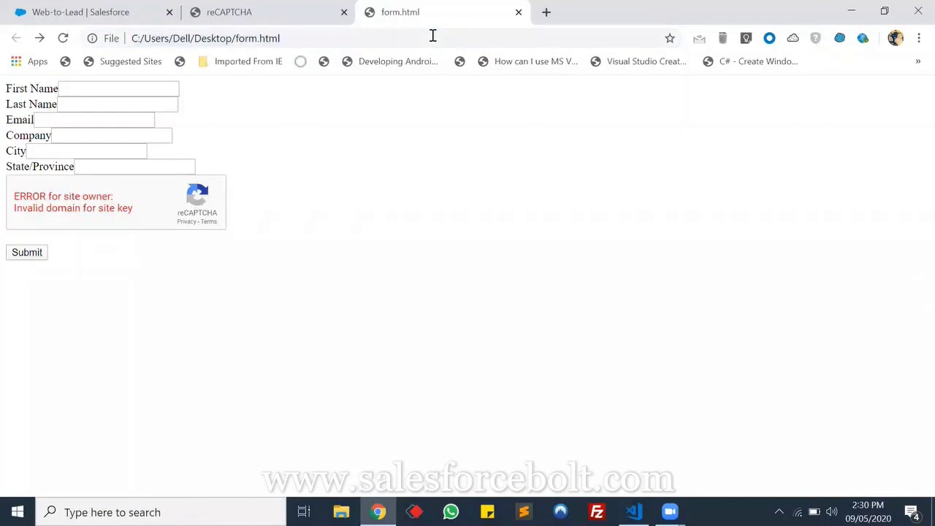
left_click(32, 253)
Enter only a space in the First Name field and submit the form again to test the validation.
left_click(128, 89)
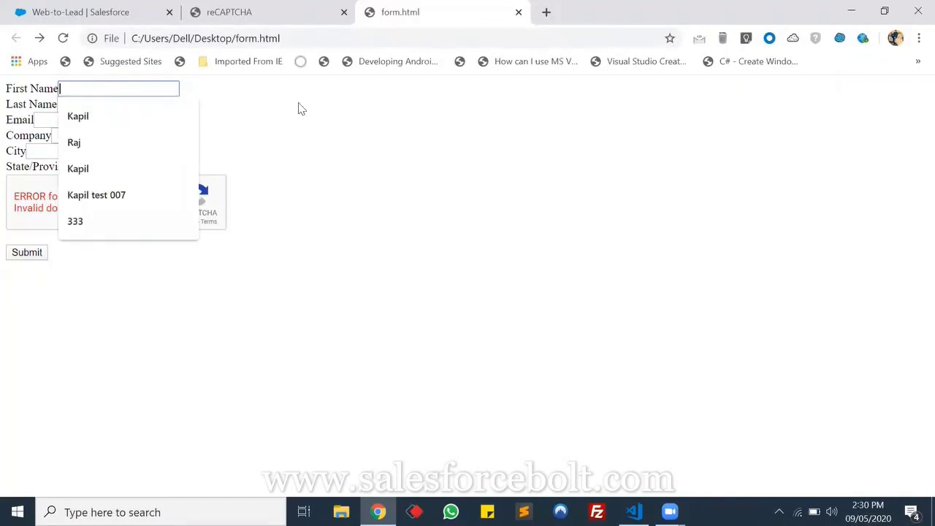
left_click(63, 86)
left_click(72, 86)
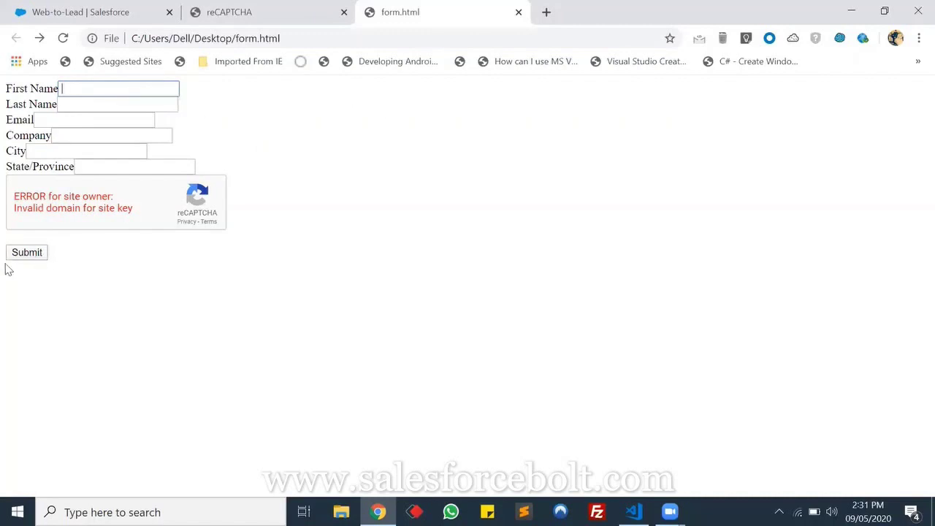
left_click(31, 258)
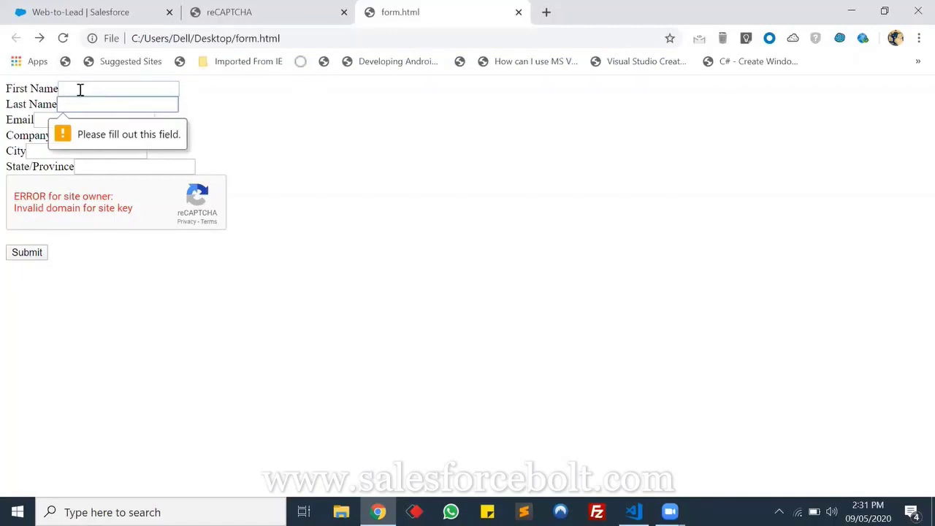
Switch to Visual Studio Code, review the validation patterns in Javascript Patterns.txt and return to form.html.
left_click(80, 89)
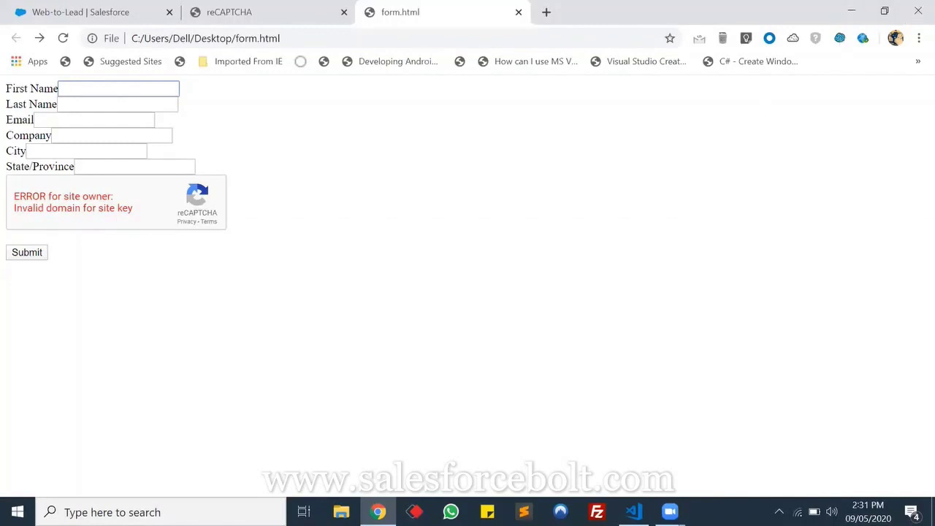
left_click(640, 510)
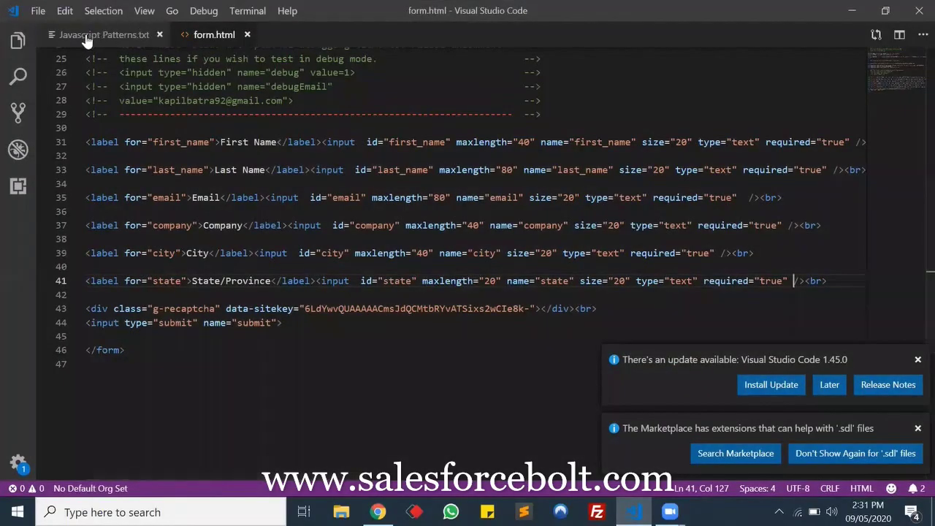
left_click(86, 36)
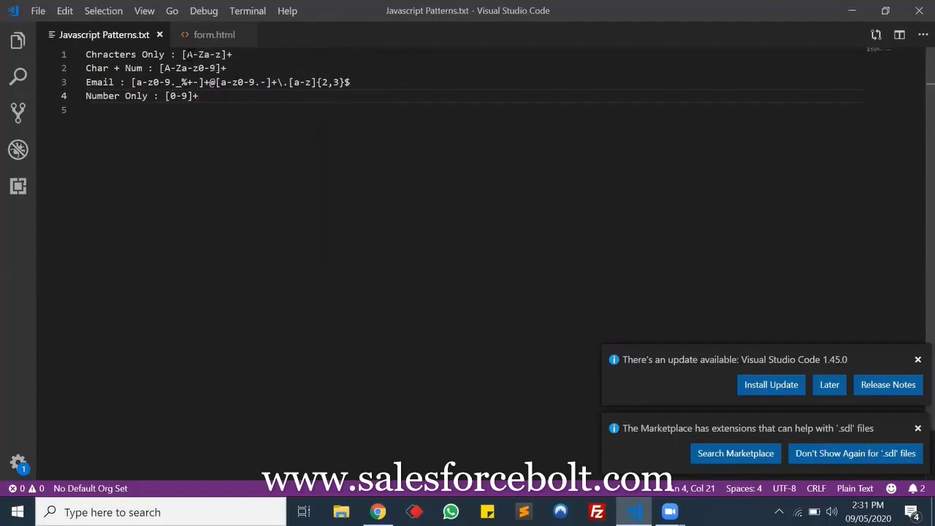
left_click(211, 34)
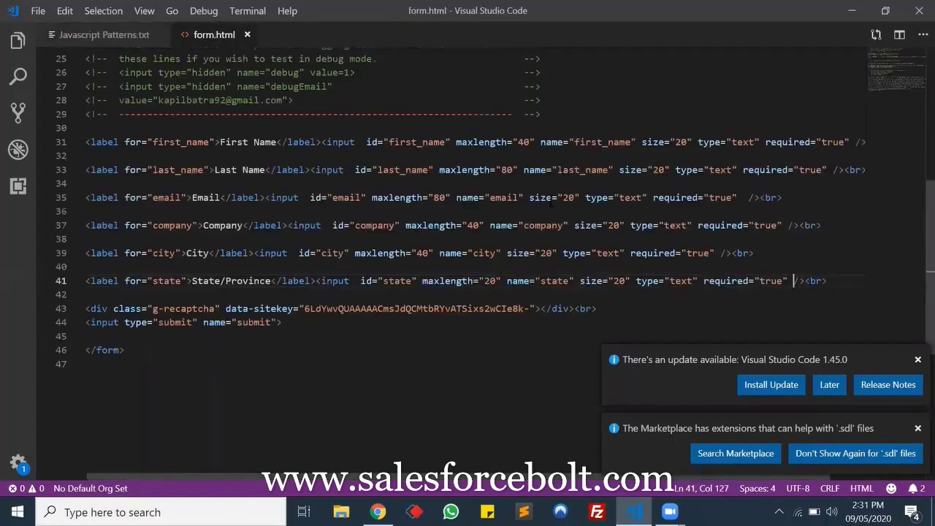
Dismiss the two notifications and add an empty pattern attribute after required="true" in the First Name input.
left_click(850, 142)
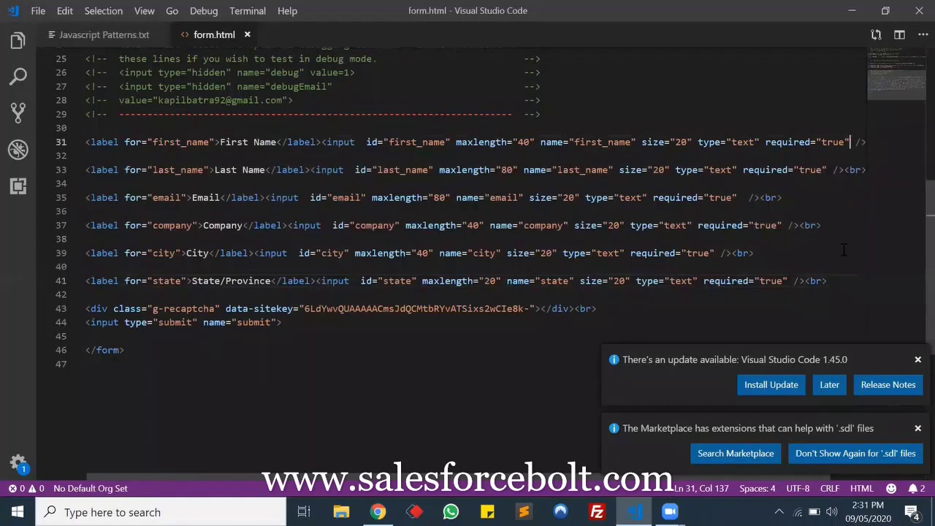
left_click(917, 360)
left_click(917, 427)
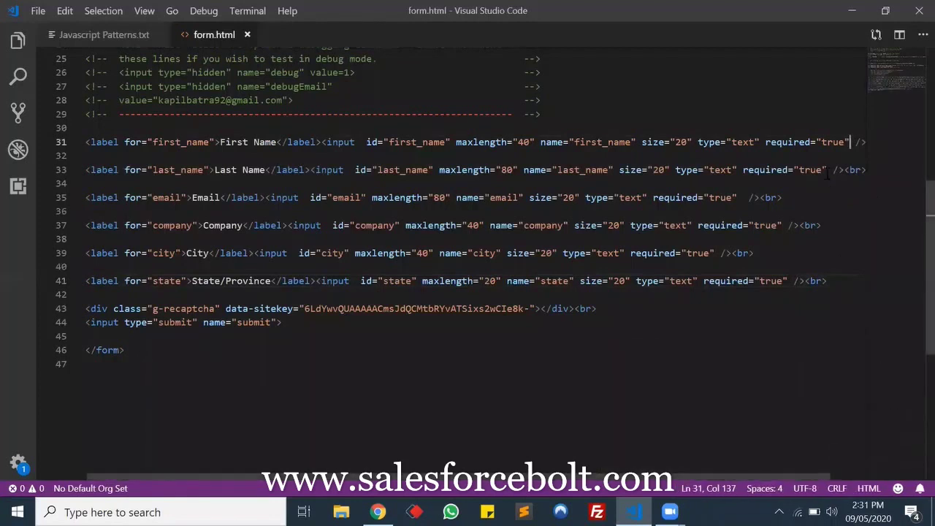
type("patt")
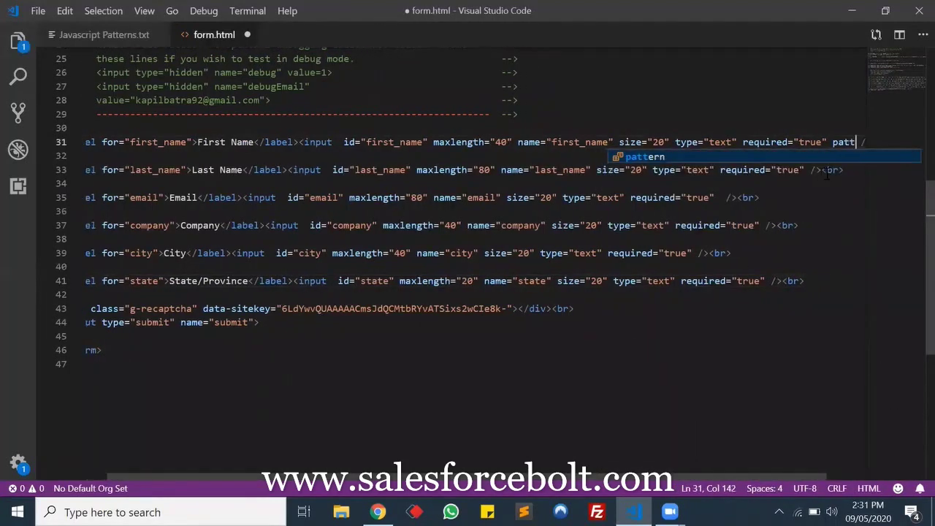
key("Return")
Copy the characters-only pattern [A-Za-z]+ from Javascript Patterns.txt into the First Name input's pattern attribute in form.html.
left_click(119, 36)
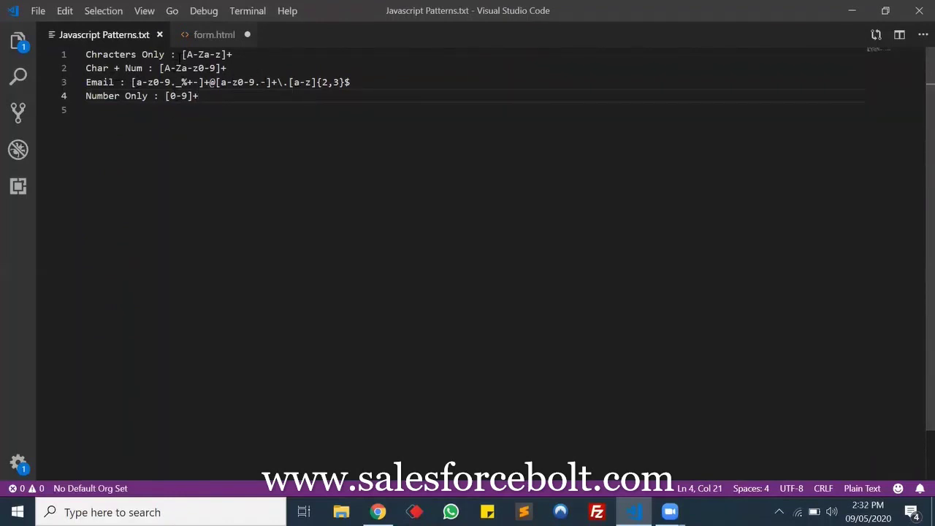
left_click(182, 54)
key("shift+End")
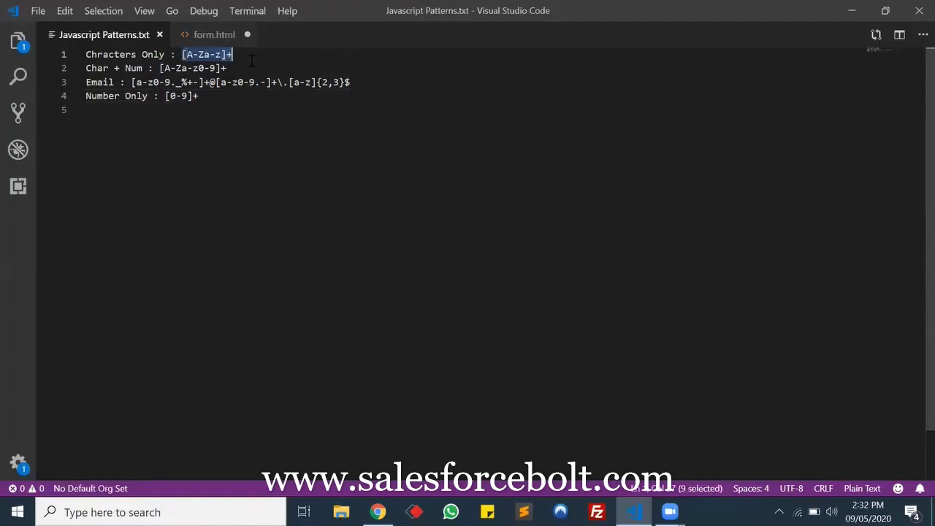
key("ctrl+v")
key("ctrl+z")
key("ctrl+c")
left_click(218, 35)
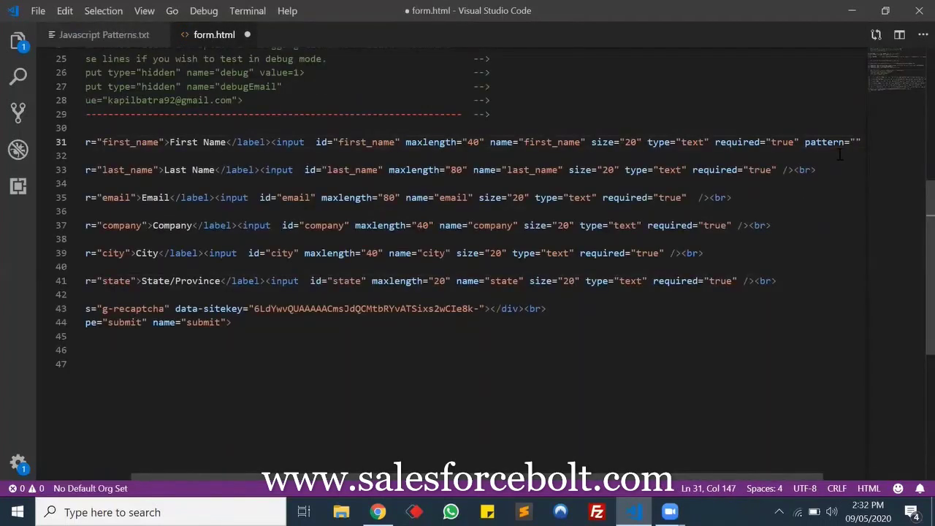
key("ctrl+v")
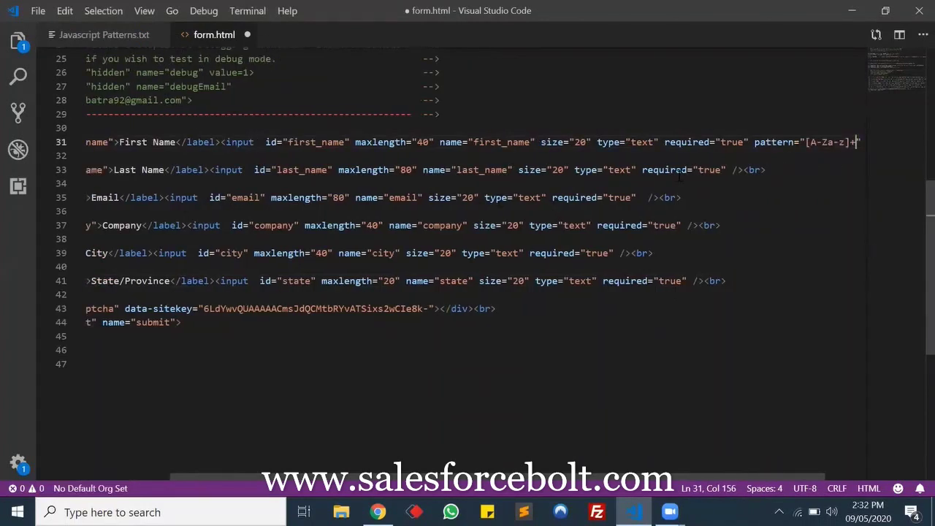
Copy the pattern="[A-Za-z]+" attribute from the First Name input into the Last Name input and dismiss the pop-up notification.
left_click(749, 142)
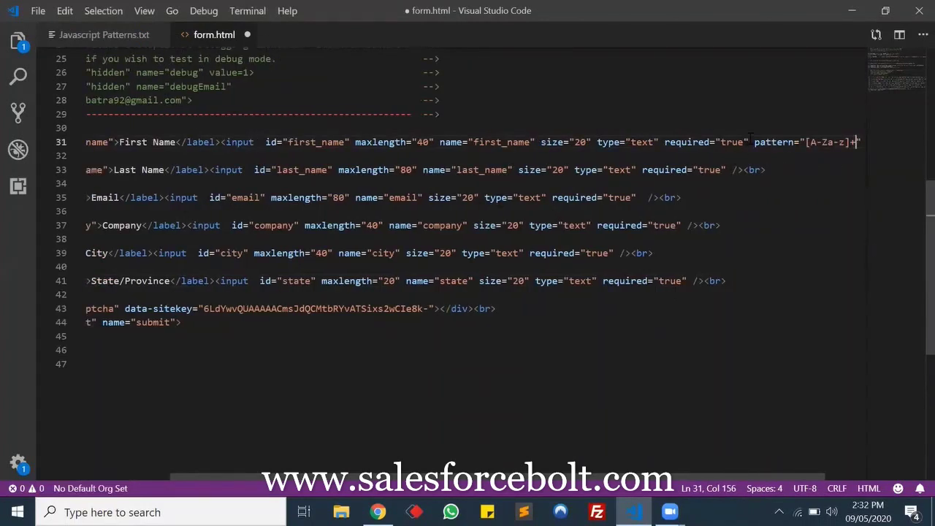
left_click(860, 141, "shift")
key("ctrl+c")
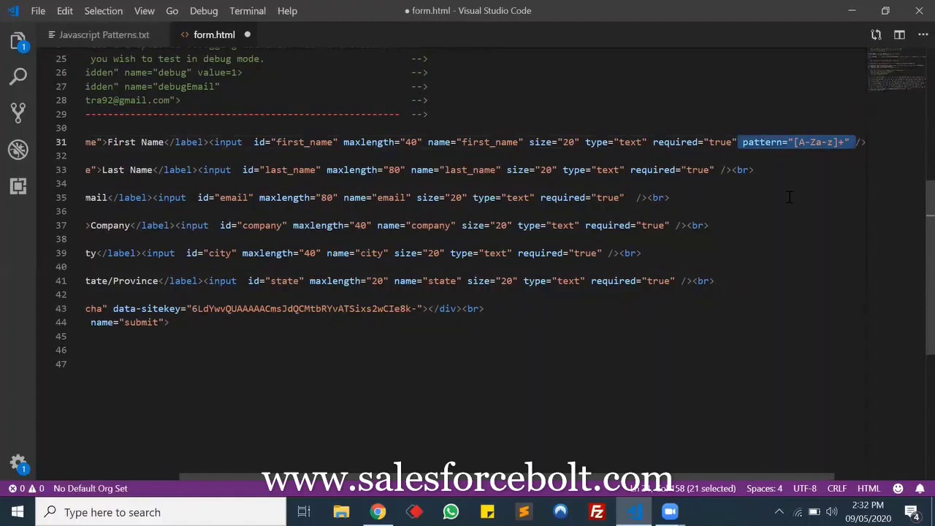
left_click(720, 170)
key("ctrl+v")
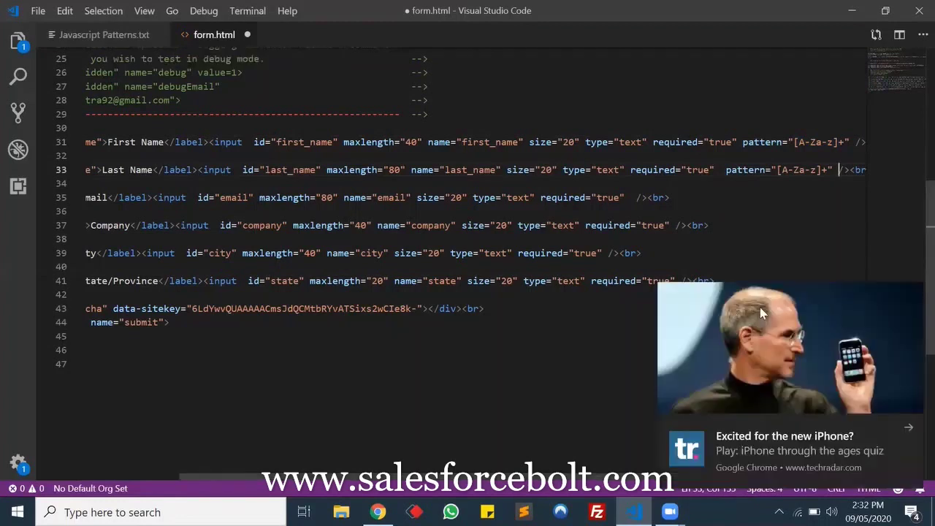
left_click(910, 431)
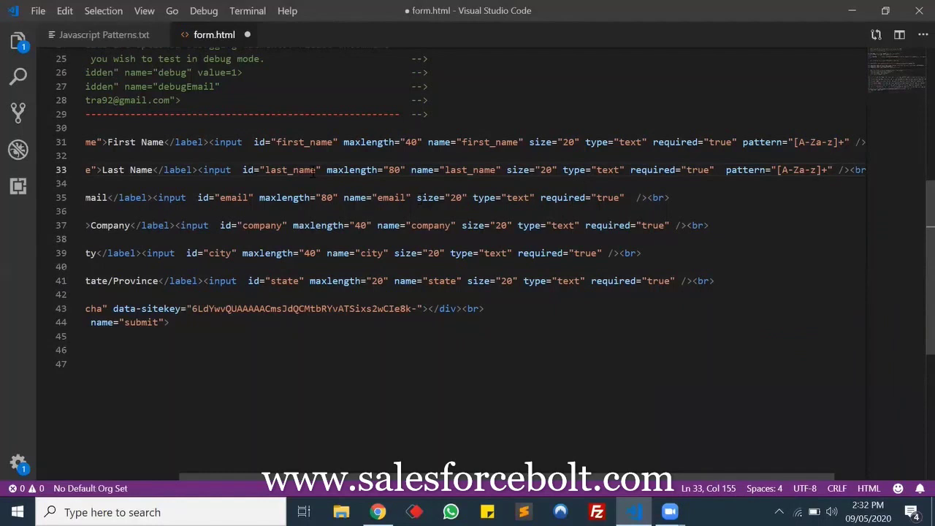
Add a pattern attribute to the Email input with [a-z0-9._%+-]+@[a-z0-9.-]+\.[a-z]{2,3}$ copied from Javascript Patterns.txt.
left_click(110, 35)
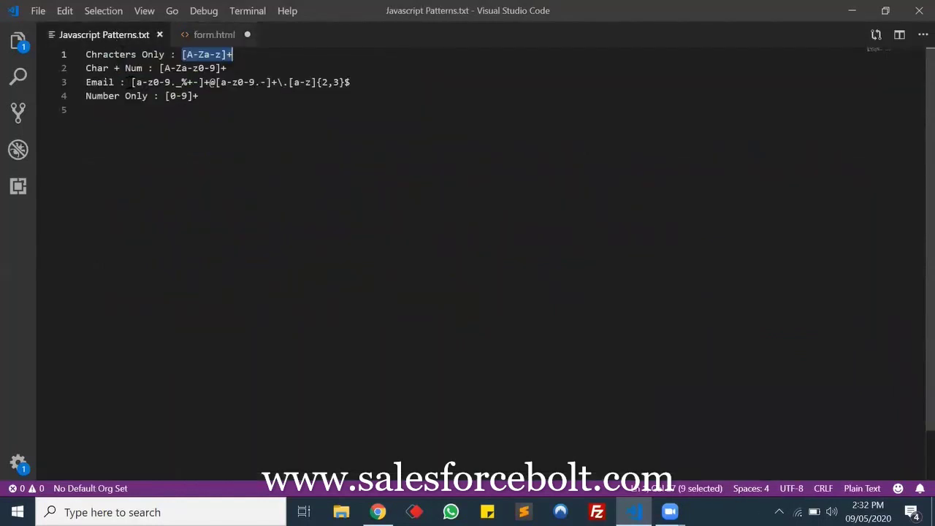
left_click_drag(132, 81, 351, 82)
key("ctrl+c")
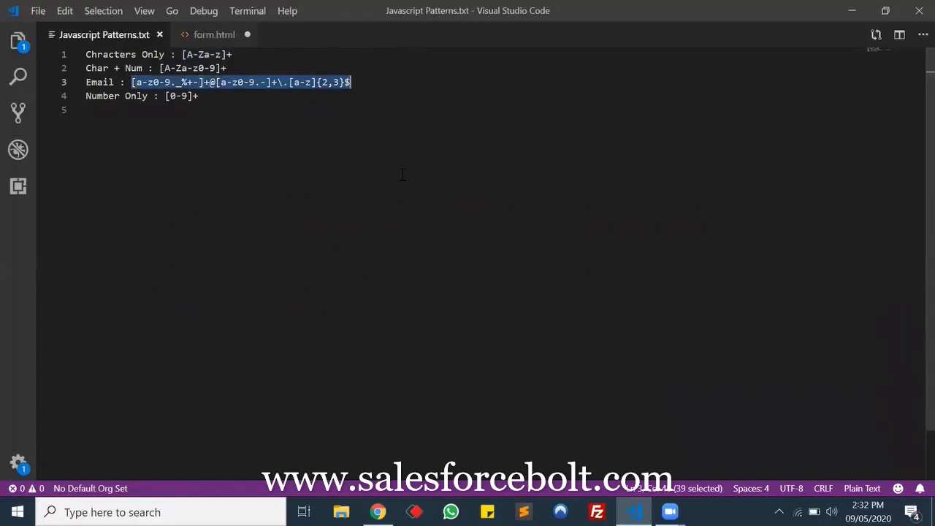
key("ctrl+Tab")
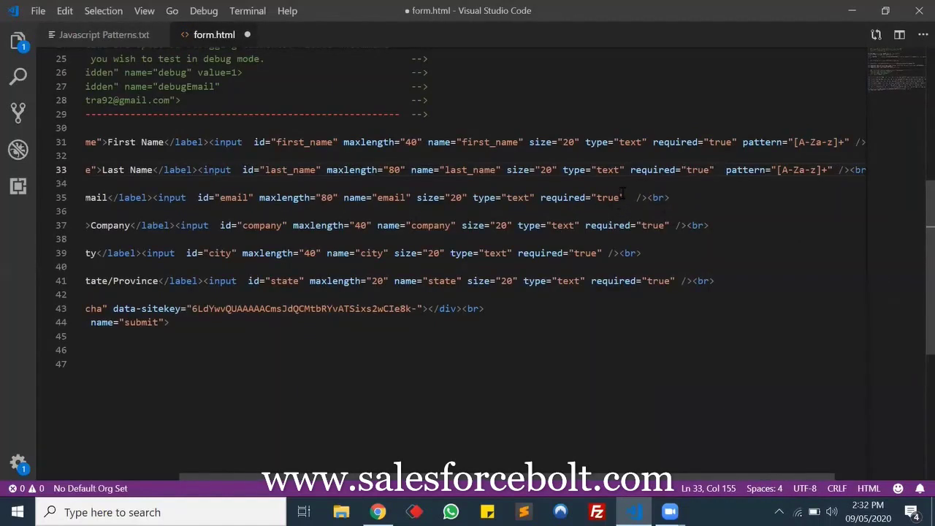
left_click(629, 198)
type("patter")
key("Return")
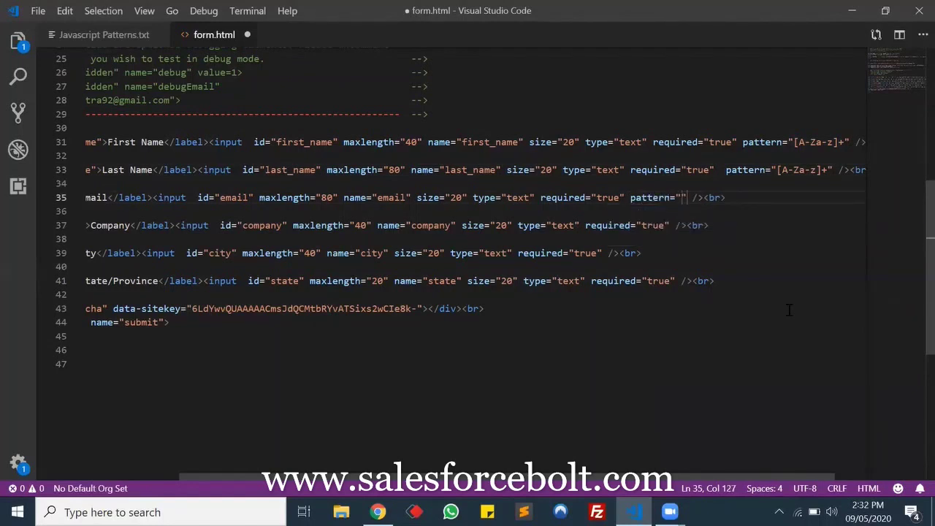
key("ctrl+v")
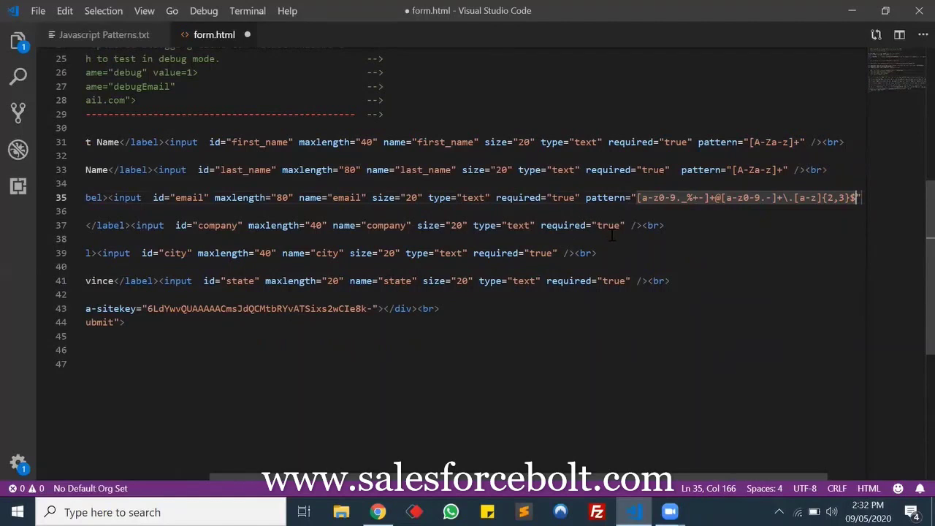
Add a pattern attribute to the Company input with the Char + Num pattern [A-Za-z0-9]+ copied from Javascript Patterns.txt.
left_click(111, 35)
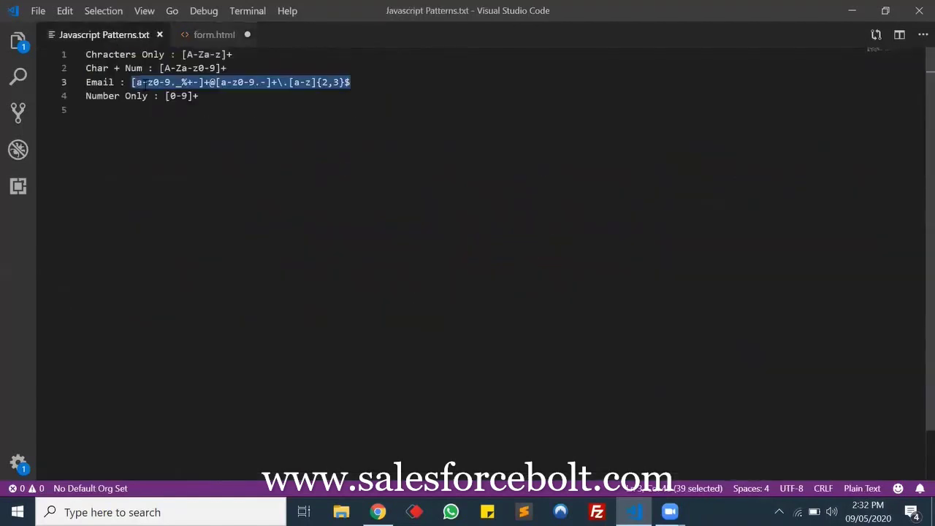
left_click(160, 68)
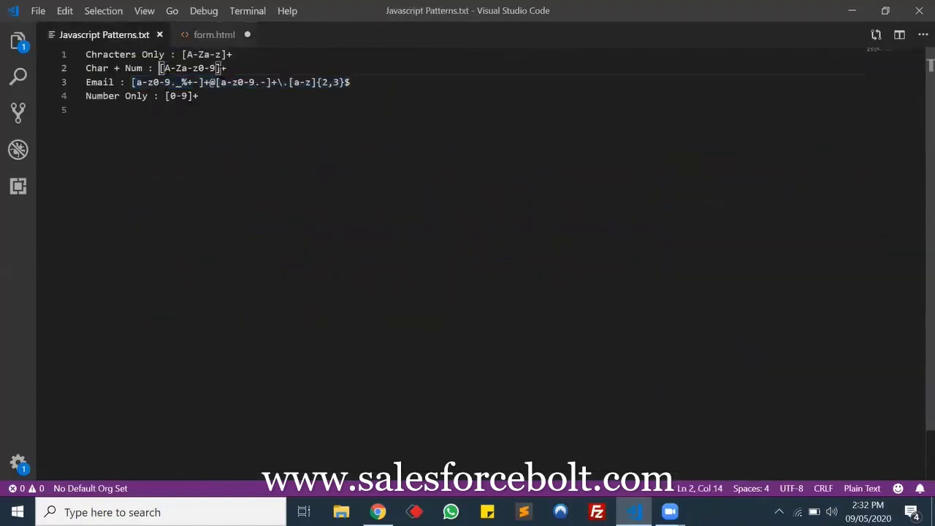
left_click_drag(160, 68, 228, 68)
key("ctrl+c")
left_click(200, 34)
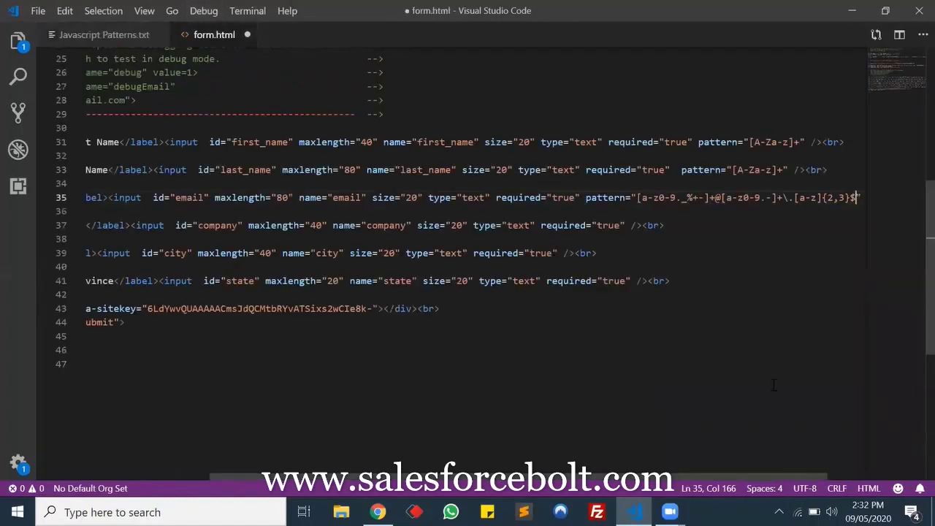
left_click(626, 226)
type("pattern=\"")
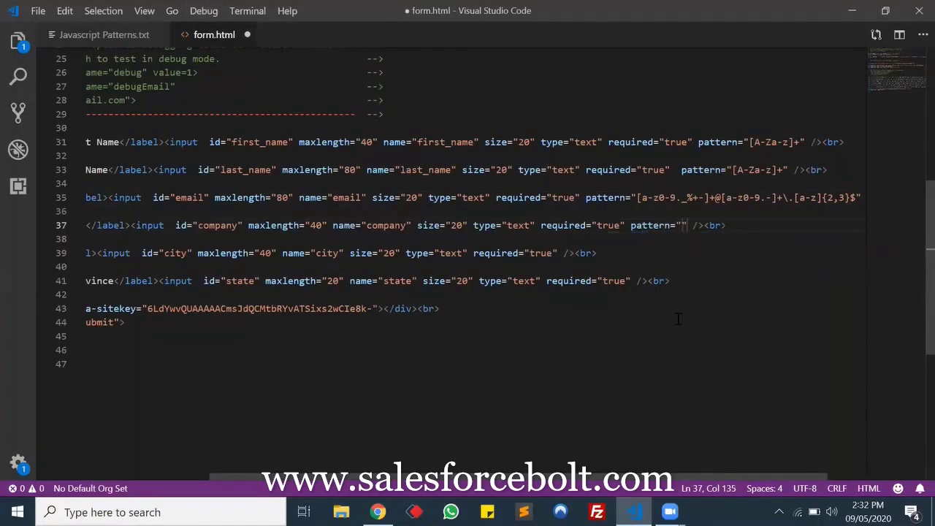
key("ctrl+v")
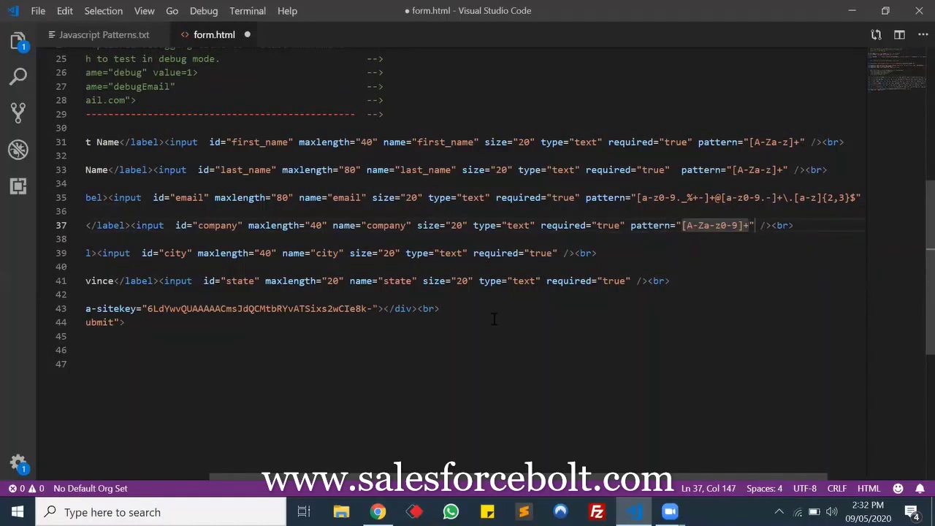
Copy the First Name input's pattern="[A-Za-z]+" attribute into the City and State/Province inputs and save form.html.
left_click(693, 142)
left_click(806, 142, "shift")
key("ctrl+c")
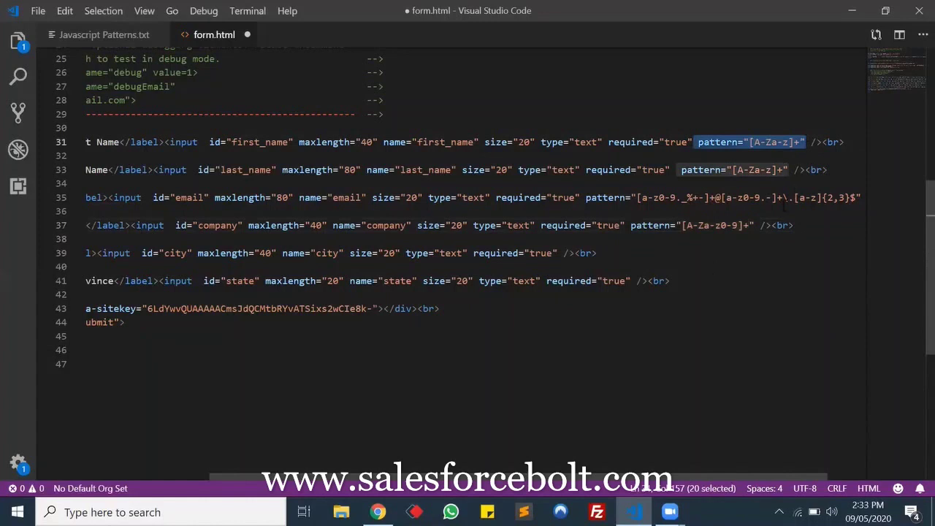
left_click(570, 253)
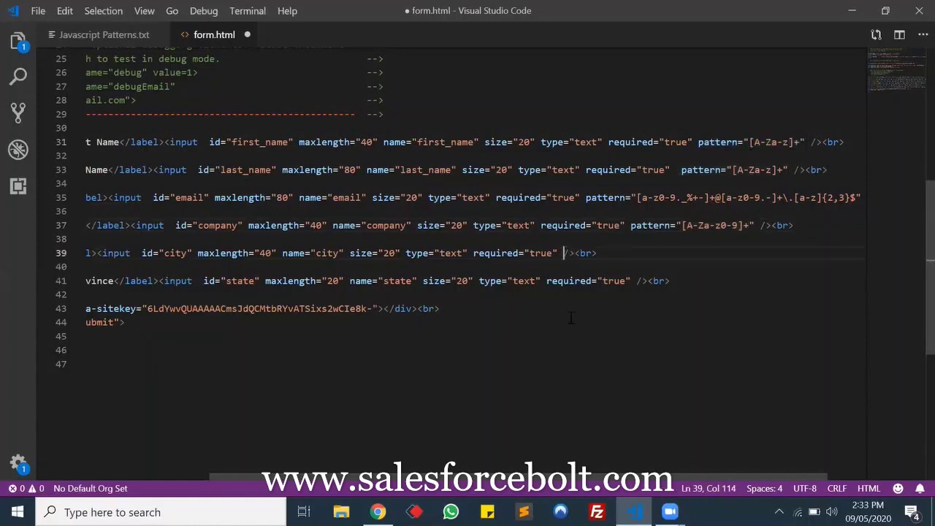
key("Left")
key("ctrl+v")
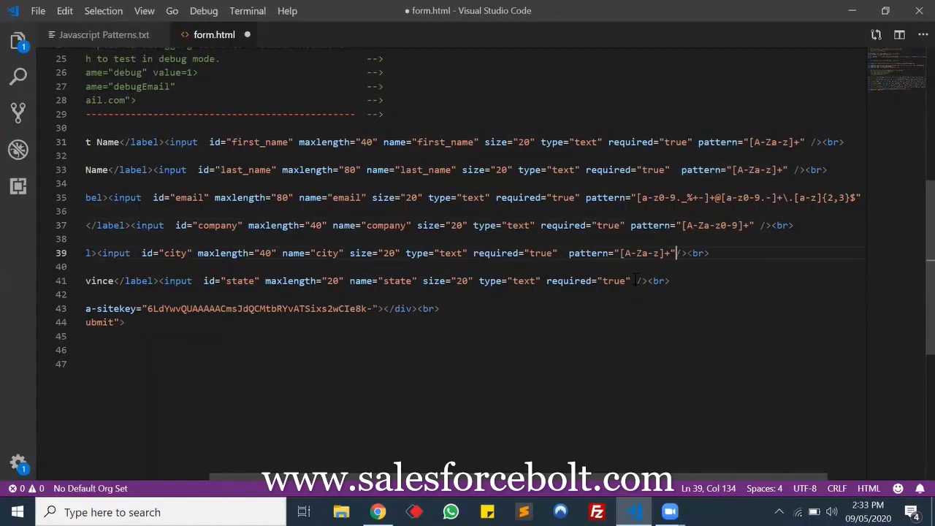
left_click(640, 280)
key("ctrl+v")
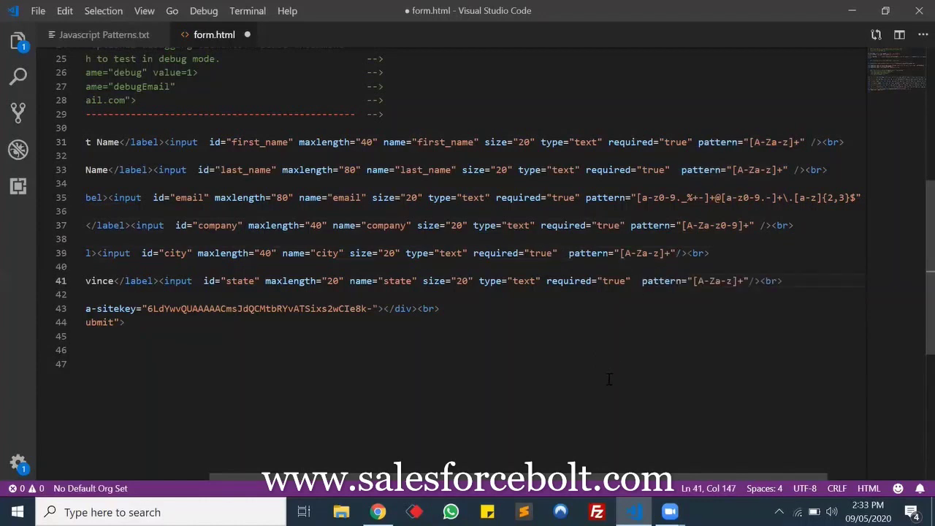
key("ctrl+s")
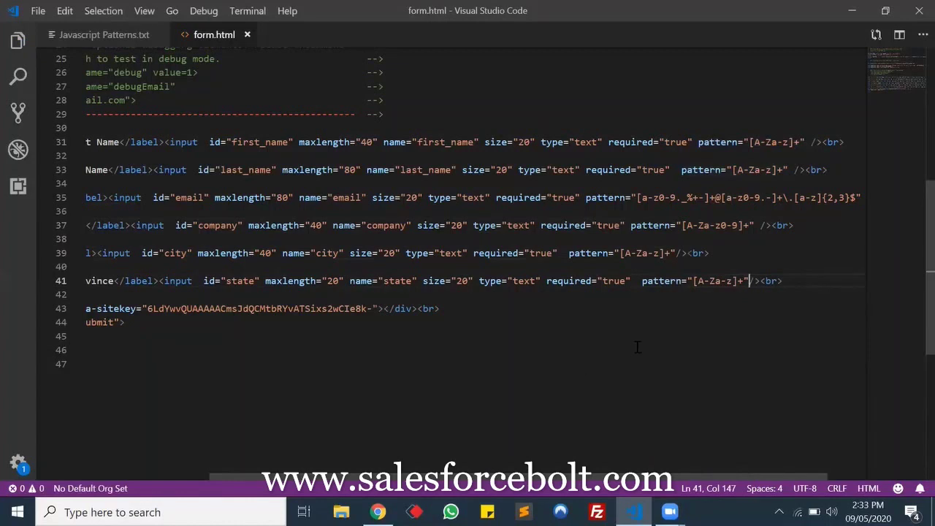
Review the four patterns in Javascript Patterns.txt and the beginning of form.html, and switch to the form in Chrome.
left_click(94, 35)
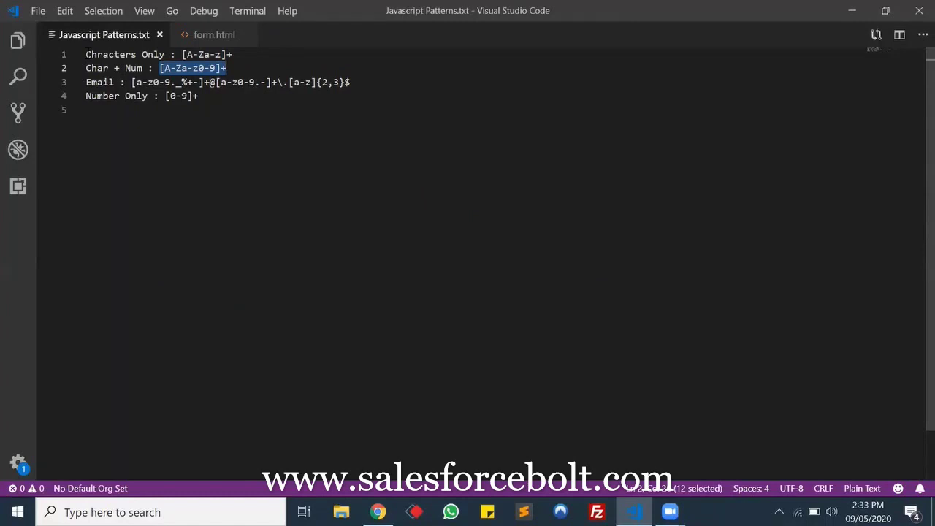
left_click_drag(86, 54, 198, 96)
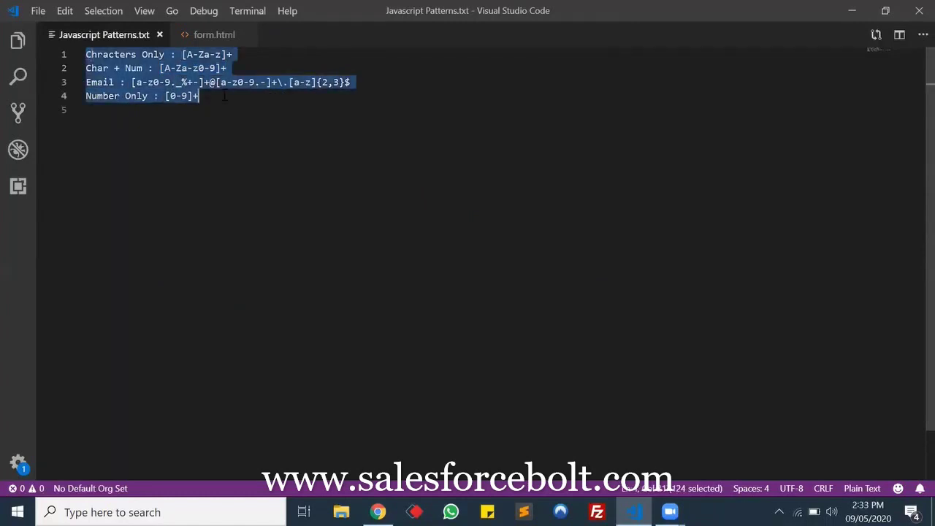
left_click(210, 36)
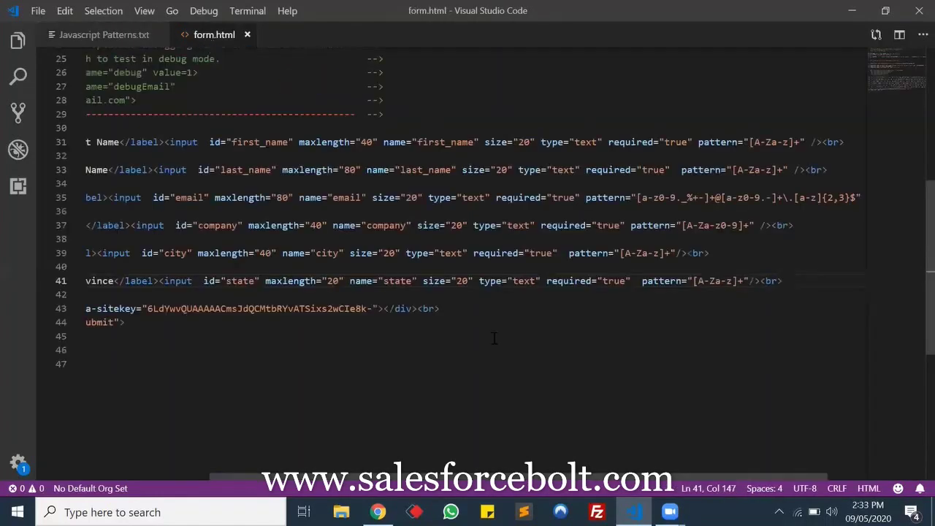
scroll(436, 347, "up", 7)
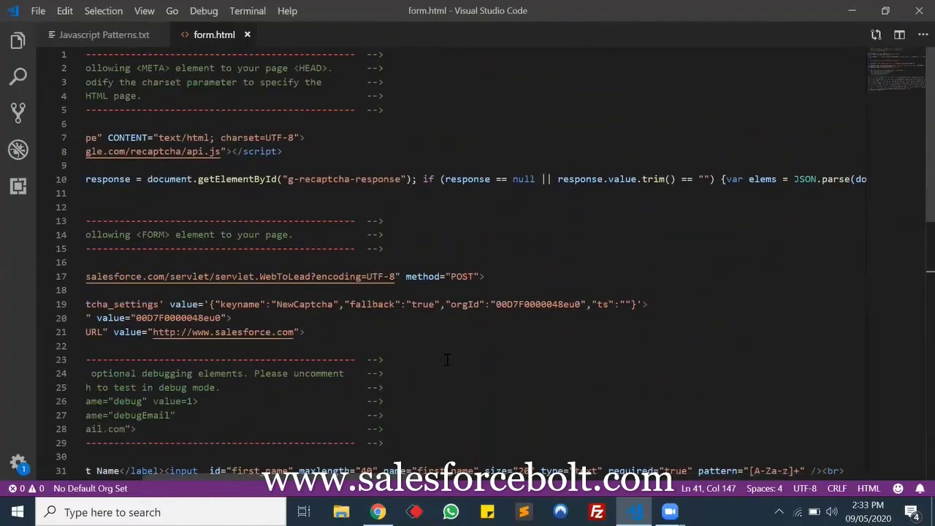
left_click(378, 511)
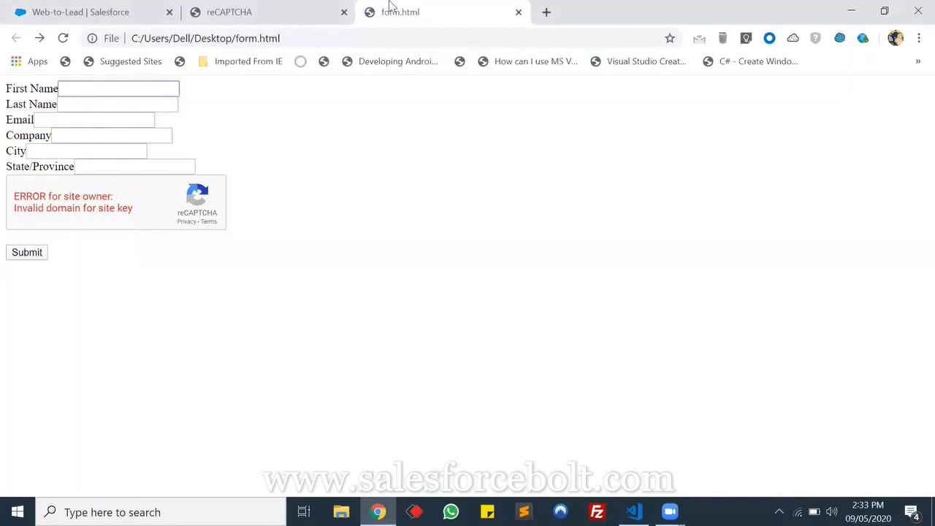
Reload form.html and submit the form with all fields empty to test the required validation.
left_click(387, 32)
key("Return")
left_click(31, 252)
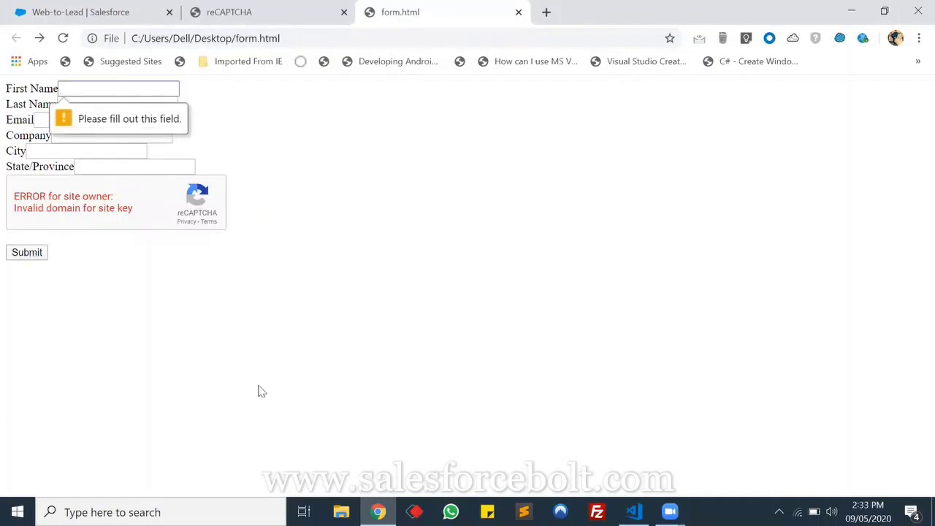
left_click(143, 89)
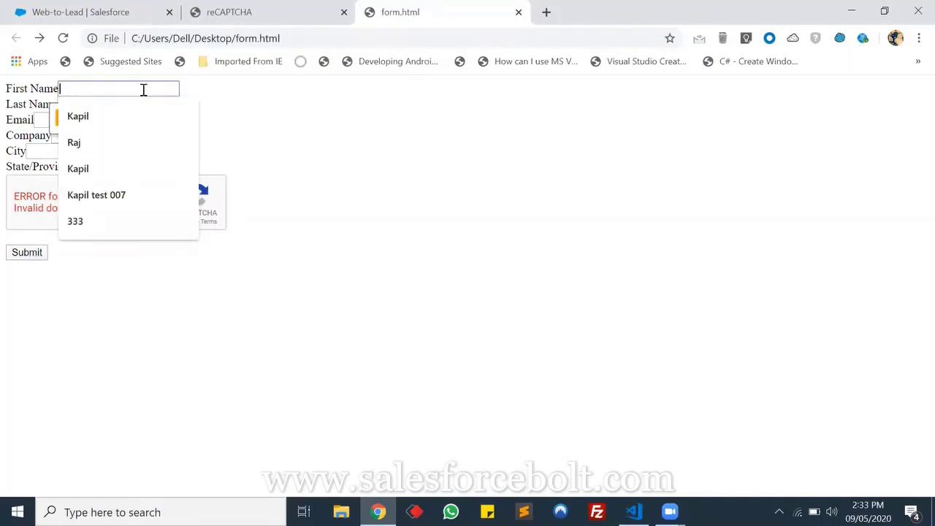
key("Escape")
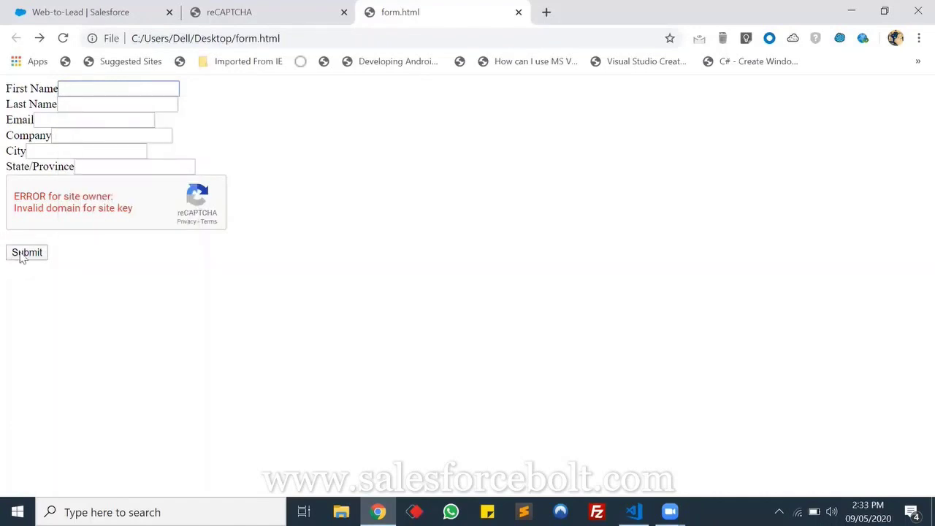
left_click(27, 252)
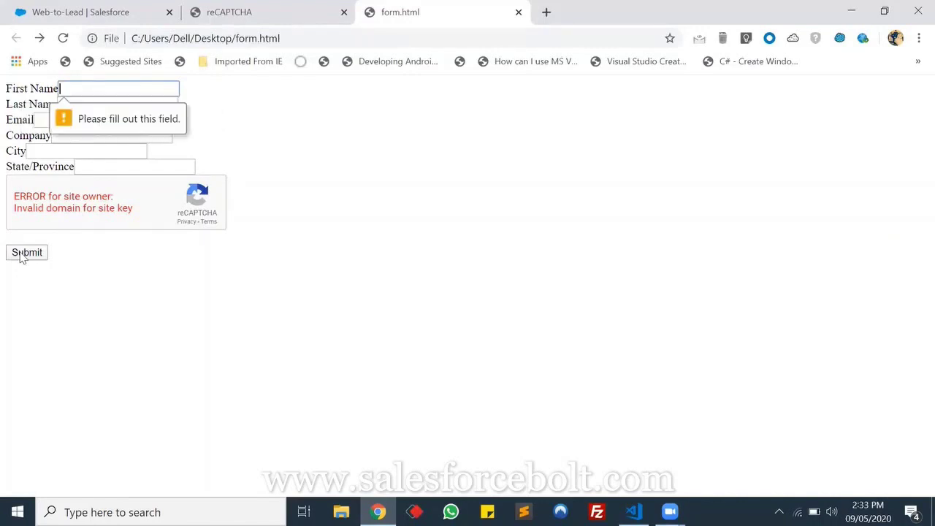
Test the First Name pattern by submitting the form with 3333, and clear the field.
type("3333")
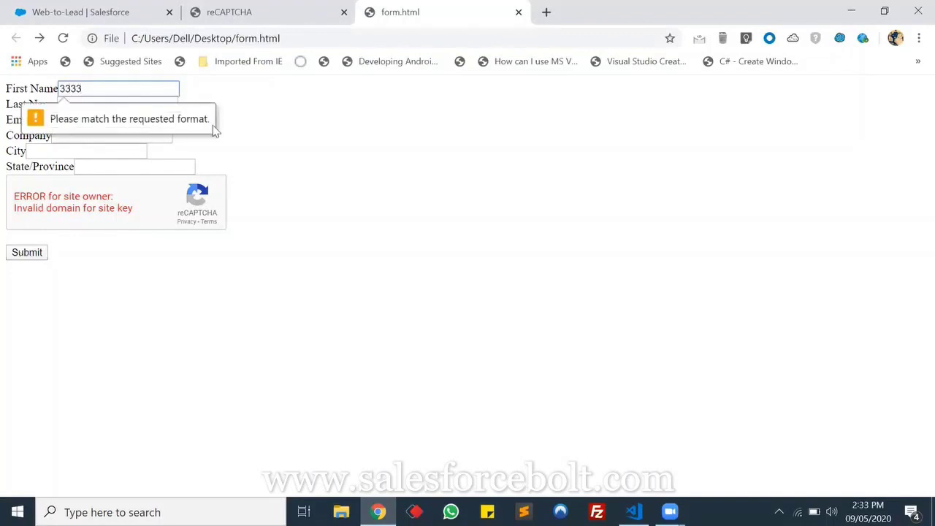
key("BackSpace")
key("BackSpace")
key("BackSpace")
key("BackSpace")
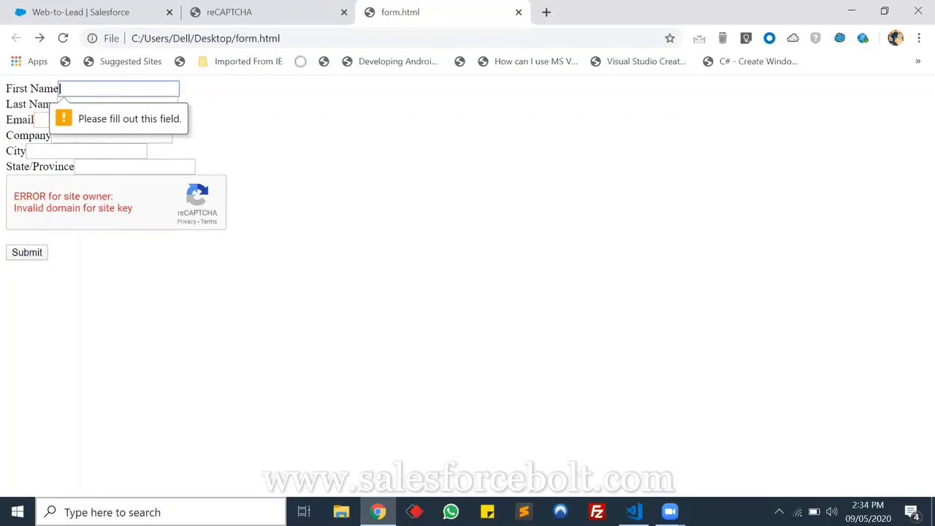
Submit the form with hello as the First Name, and switch to the input lines of form.html in Visual Studio Code.
type("hello")
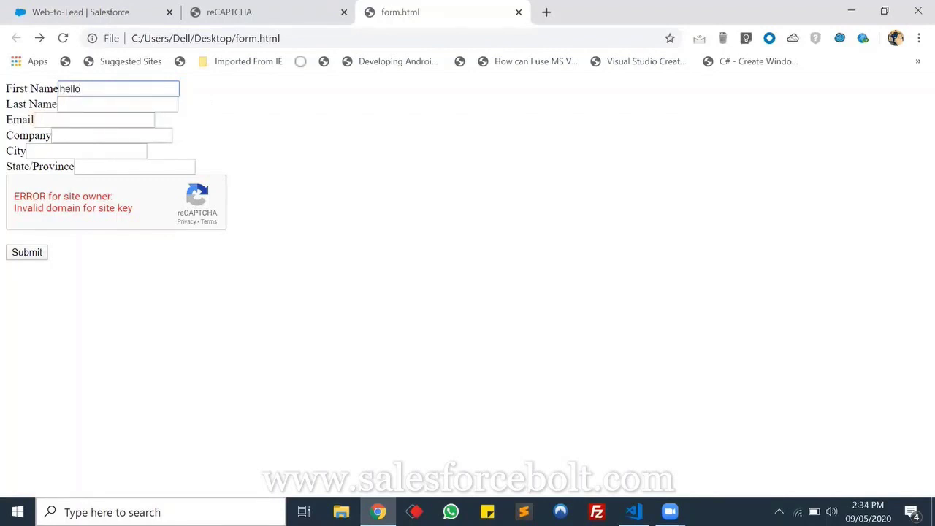
left_click(33, 253)
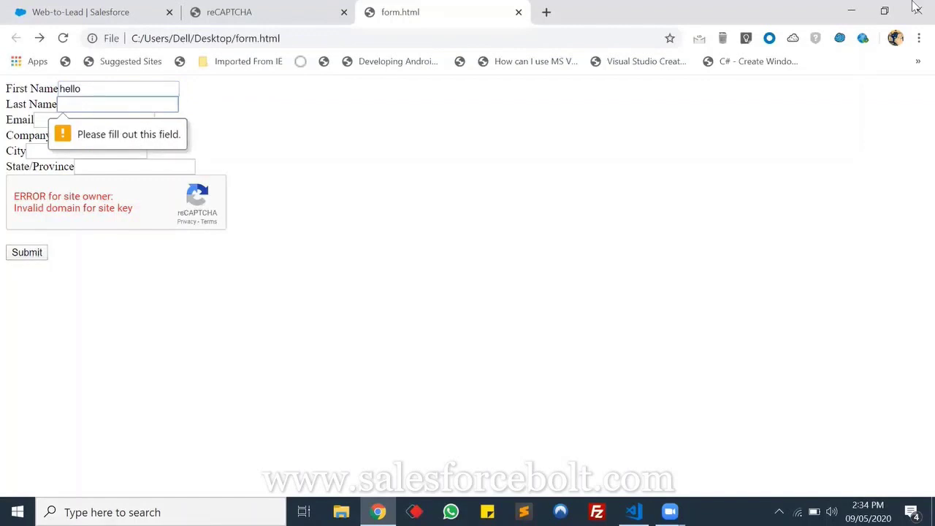
left_click(851, 10)
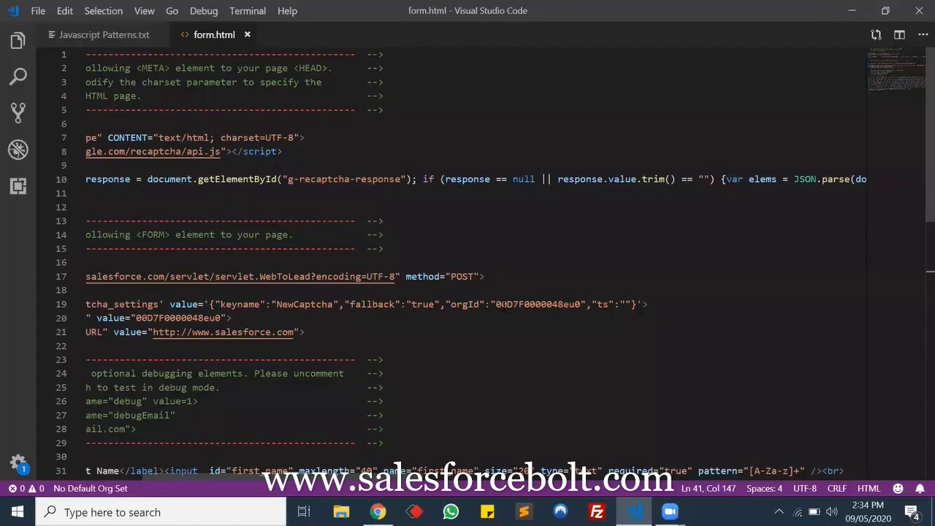
scroll(524, 188, "down", 8)
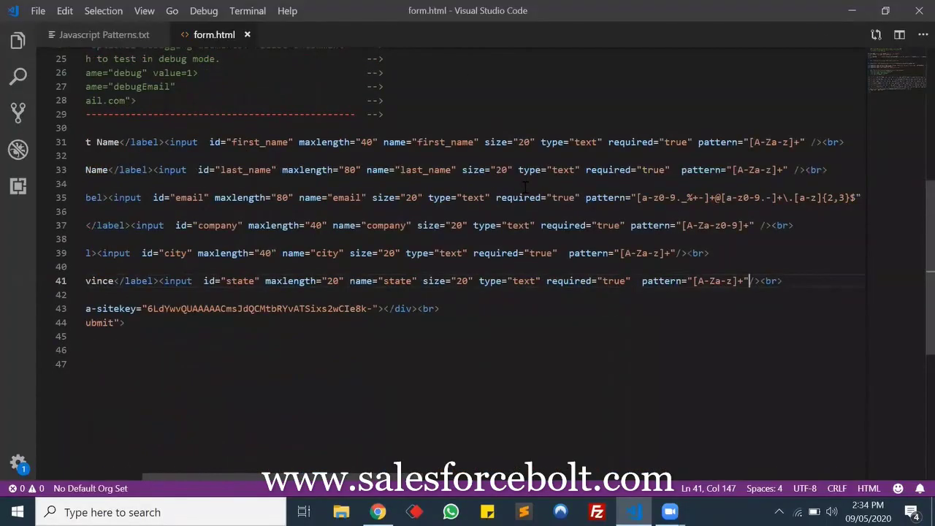